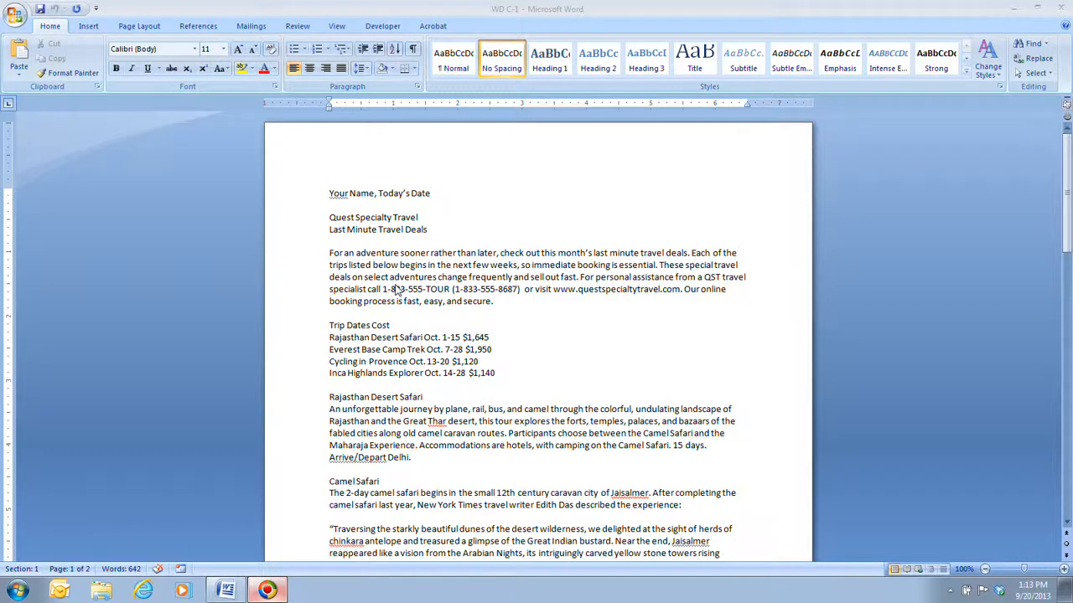
Save a copy of the document in the Documents library as Last Minute Deals
{"action": "scroll", "coordinate": [427, 288], "scroll_direction": "down", "scroll_amount": 20}
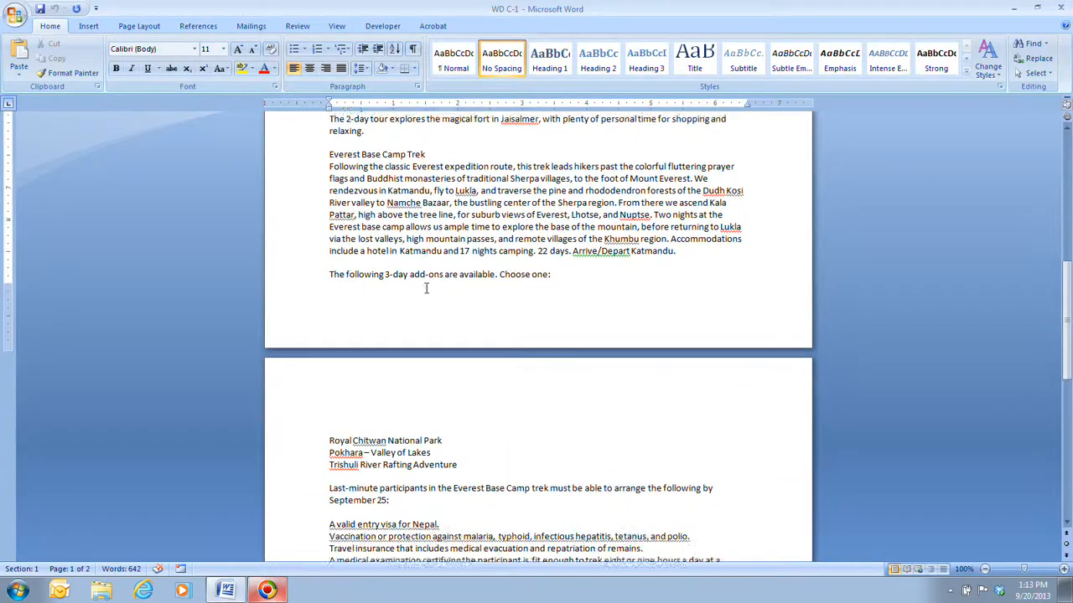
{"action": "scroll", "coordinate": [426, 288], "scroll_direction": "down", "scroll_amount": 7}
{"action": "scroll", "coordinate": [428, 288], "scroll_direction": "up", "scroll_amount": 20}
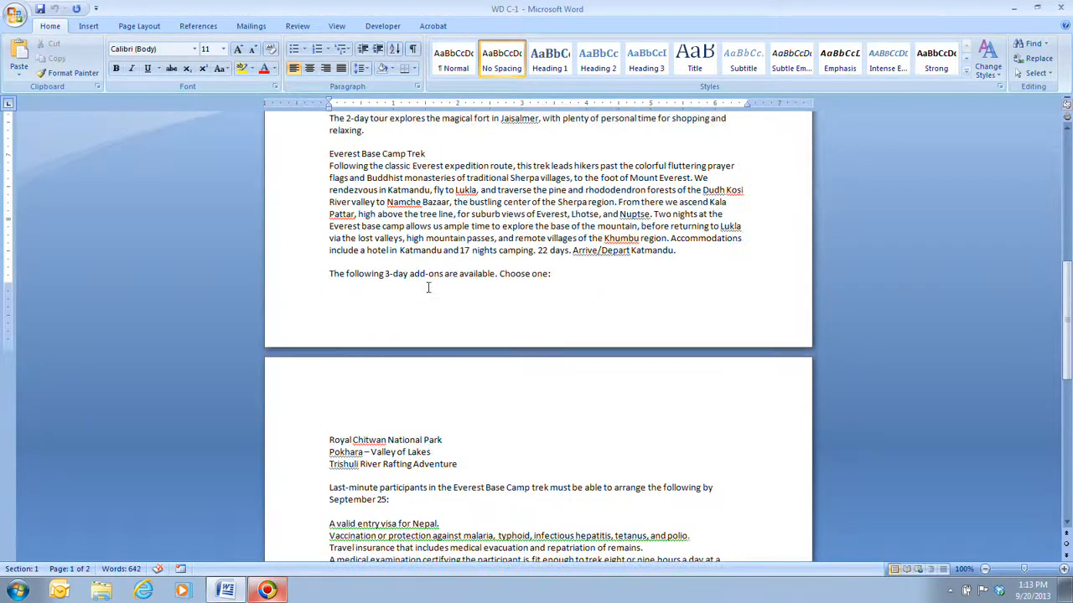
{"action": "scroll", "coordinate": [427, 288], "scroll_direction": "up", "scroll_amount": 7}
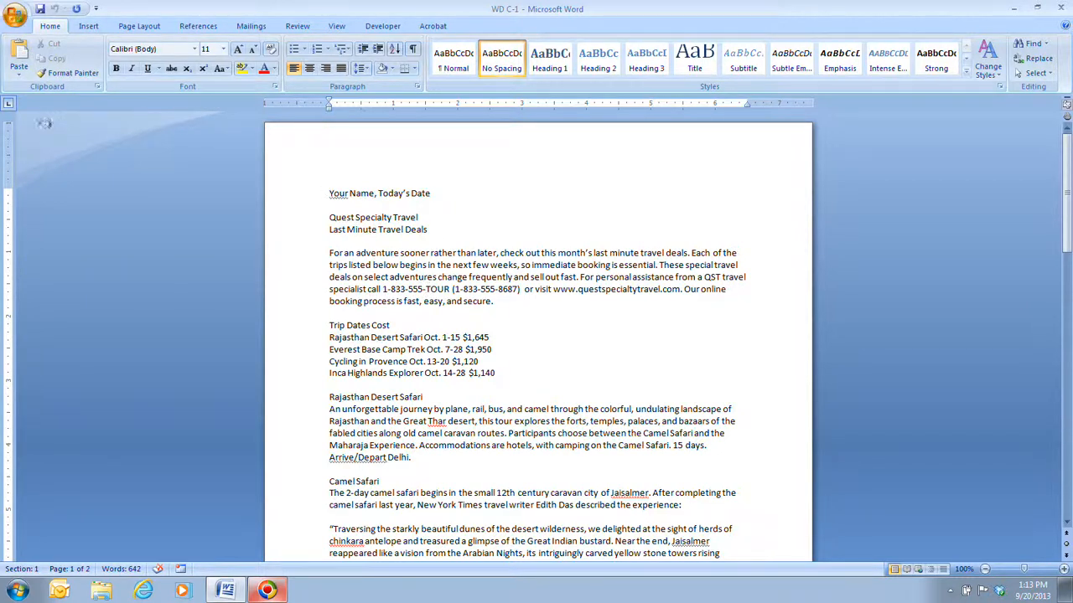
{"action": "key", "text": "F12"}
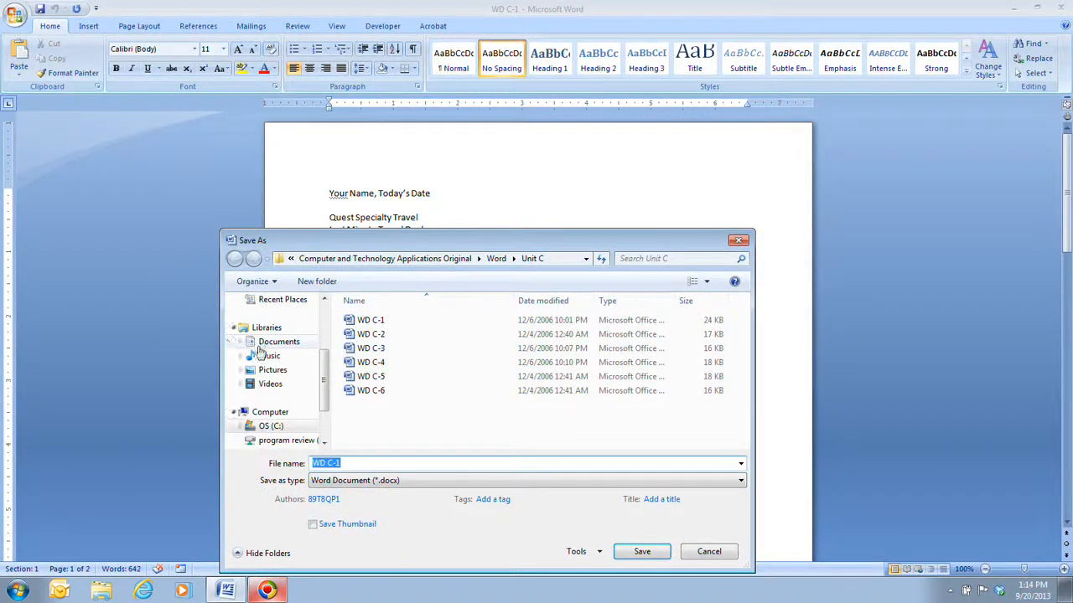
{"action": "left_click", "coordinate": [273, 342]}
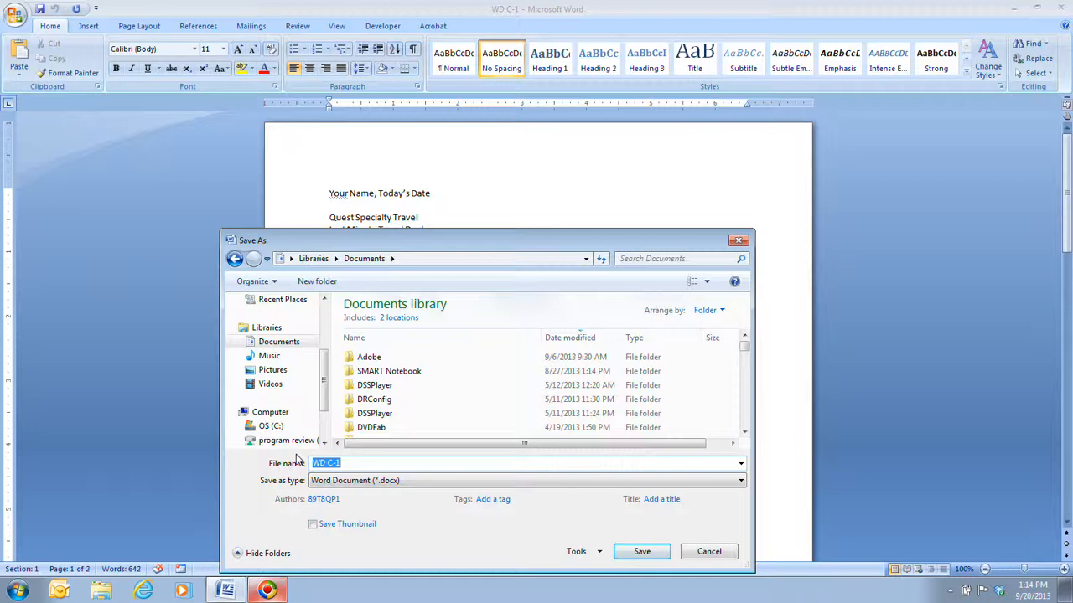
{"action": "type", "text": "Last Minute Deals"}
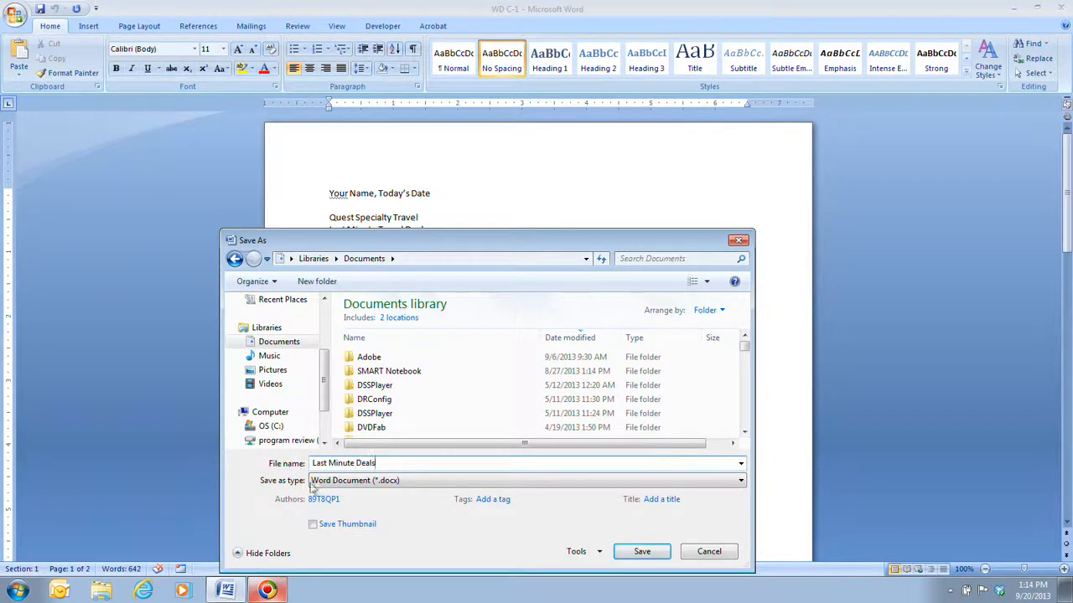
{"action": "left_click", "coordinate": [662, 556]}
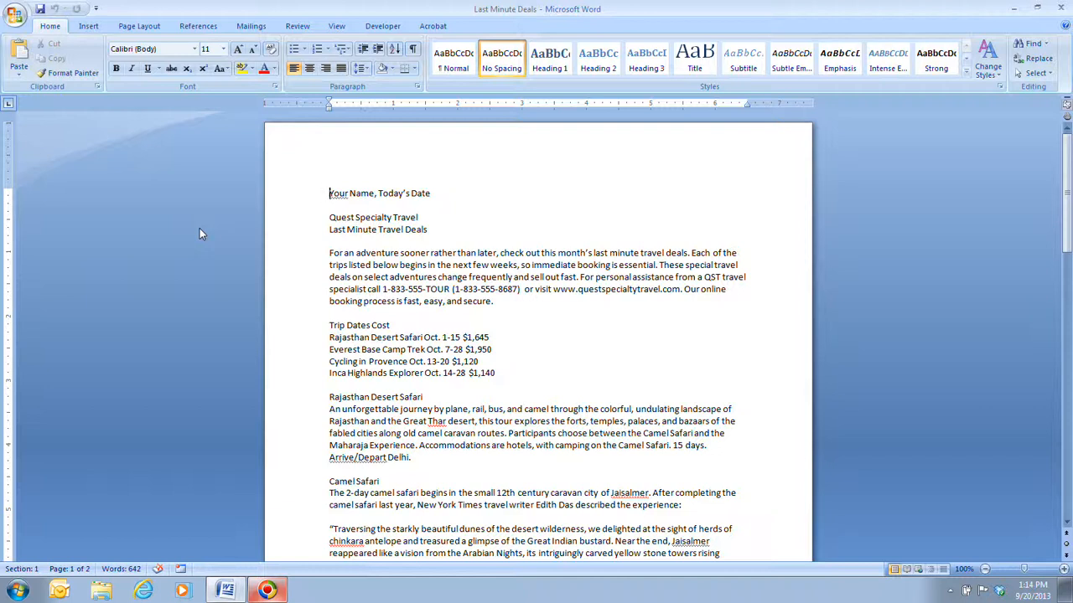
Look through the document's text from the first page to the end of the last, then return to the beginning
{"action": "scroll", "coordinate": [481, 272], "scroll_direction": "down", "scroll_amount": 7}
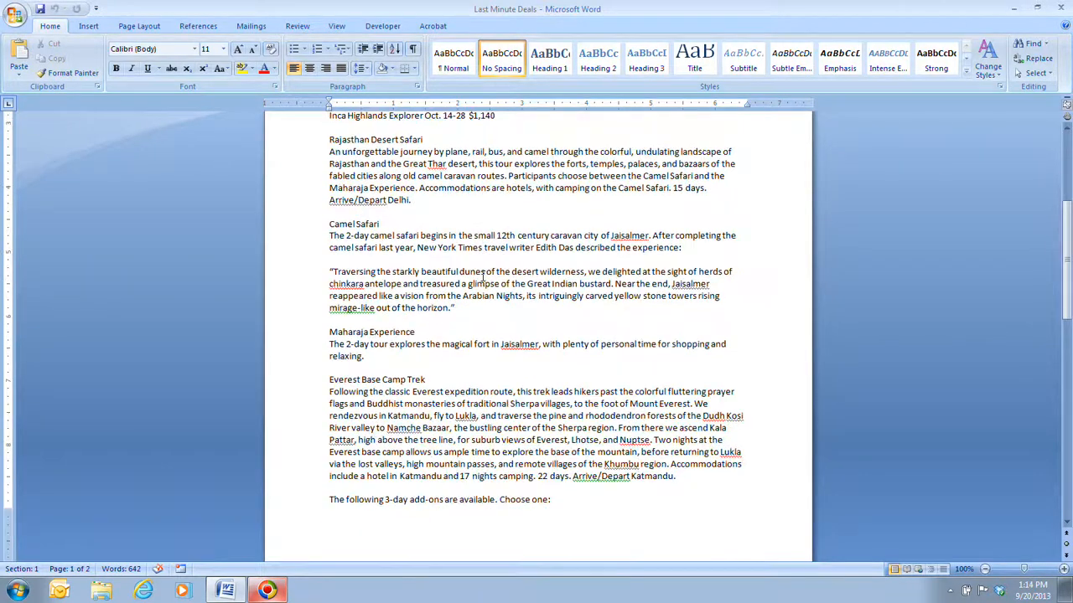
{"action": "scroll", "coordinate": [492, 331], "scroll_direction": "down", "scroll_amount": 6}
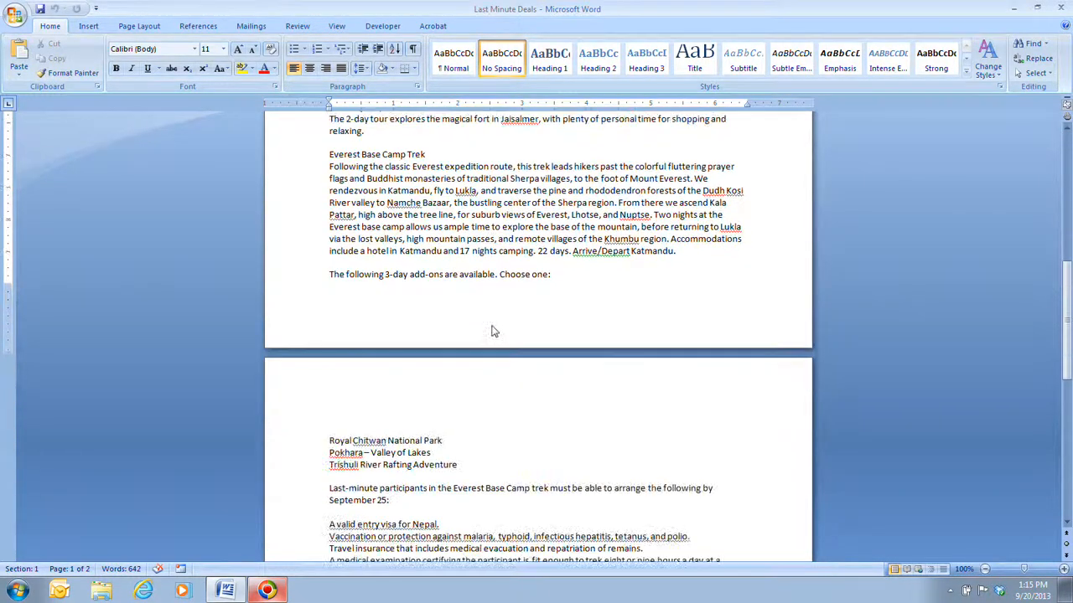
{"action": "scroll", "coordinate": [492, 331], "scroll_direction": "down", "scroll_amount": 17}
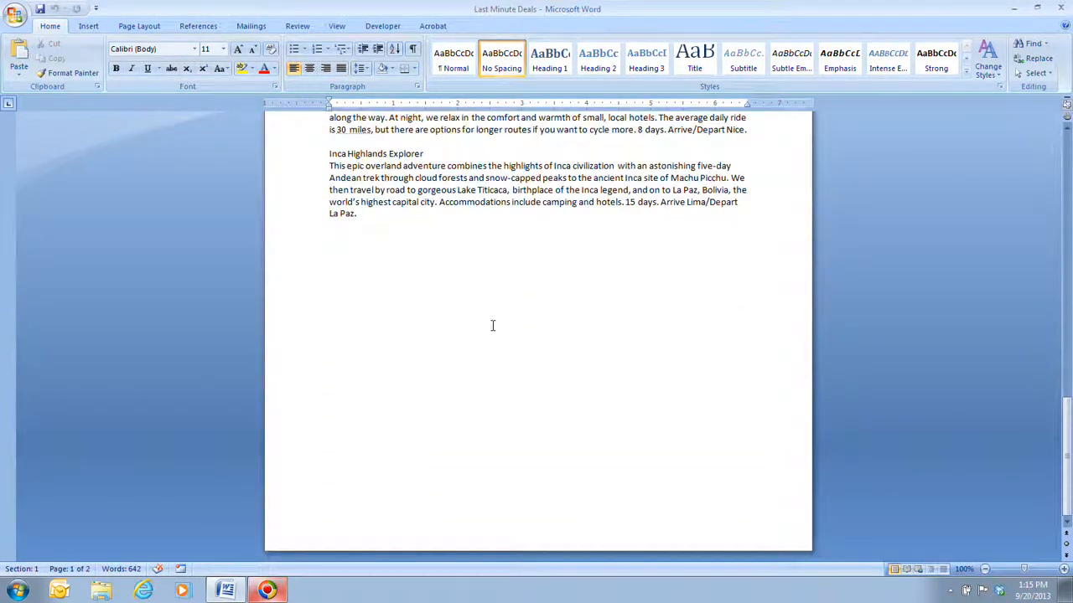
{"action": "scroll", "coordinate": [492, 326], "scroll_direction": "up", "scroll_amount": 20}
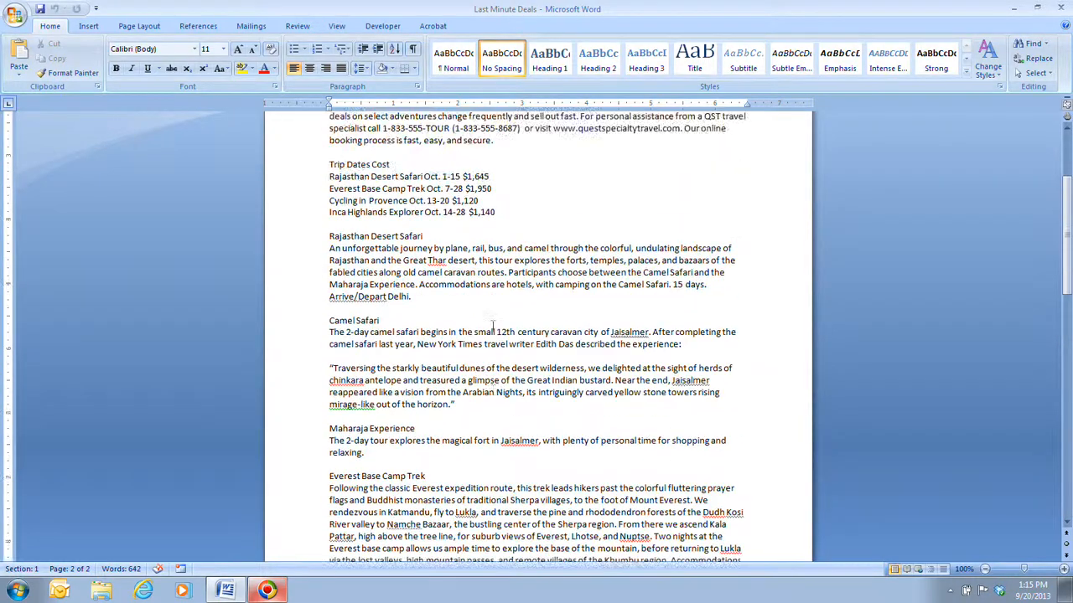
{"action": "scroll", "coordinate": [493, 326], "scroll_direction": "down", "scroll_amount": 20}
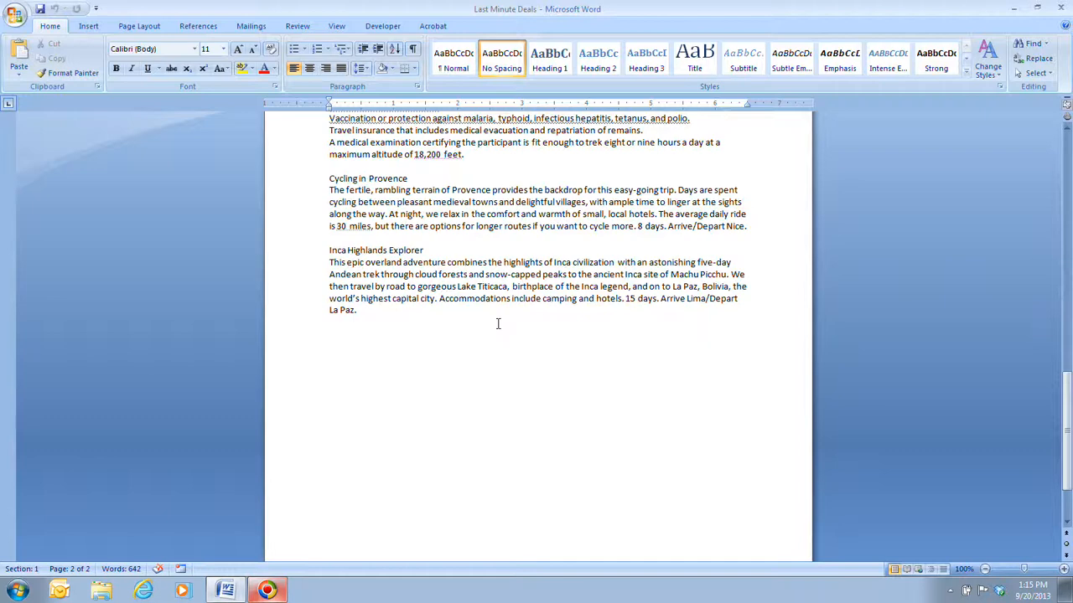
{"action": "key", "text": "ctrl+Home"}
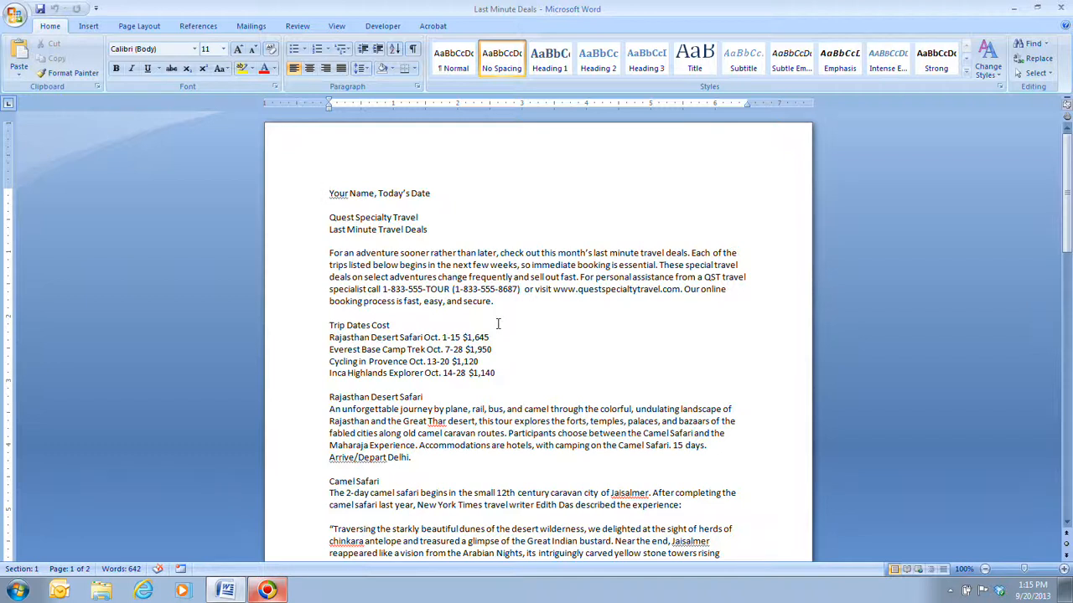
Format the entire document's text in Garamond at 12 points
{"action": "key", "text": "ctrl+a"}
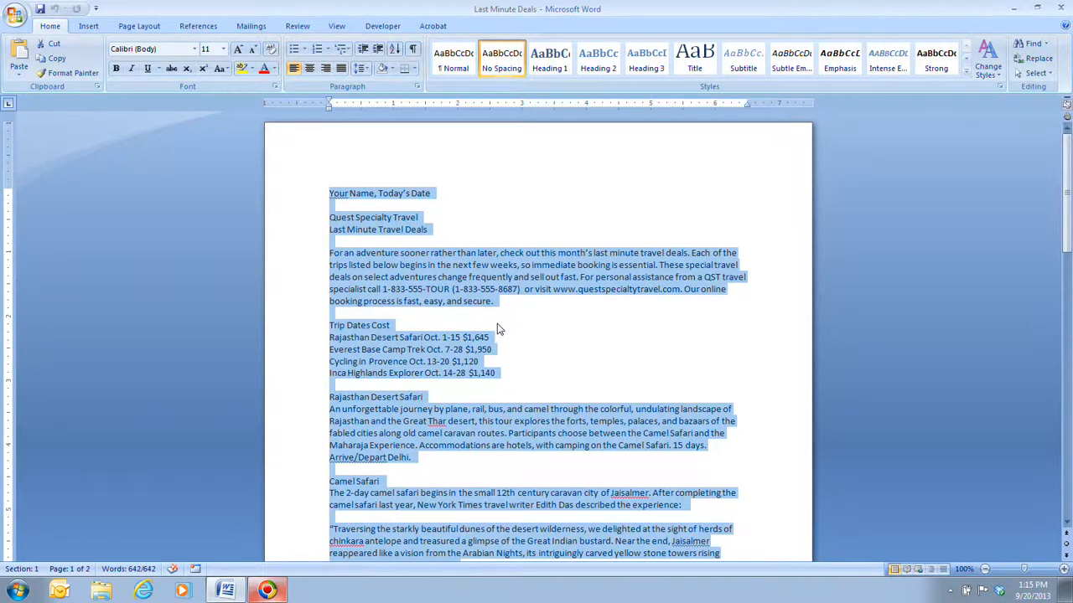
{"action": "left_click", "coordinate": [195, 51]}
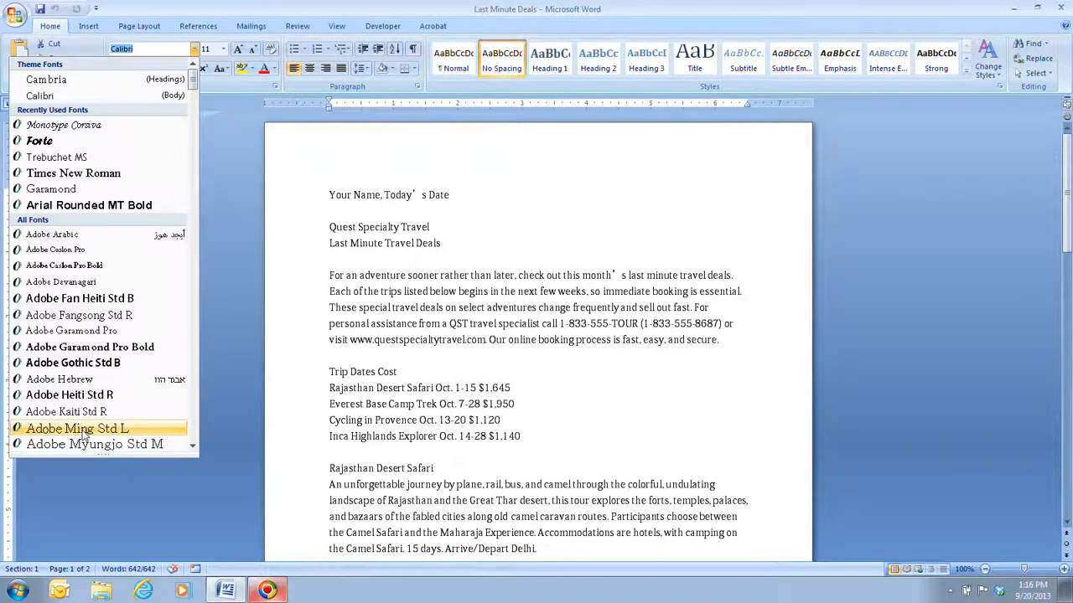
{"action": "left_click", "coordinate": [192, 445]}
{"action": "left_click", "coordinate": [192, 447]}
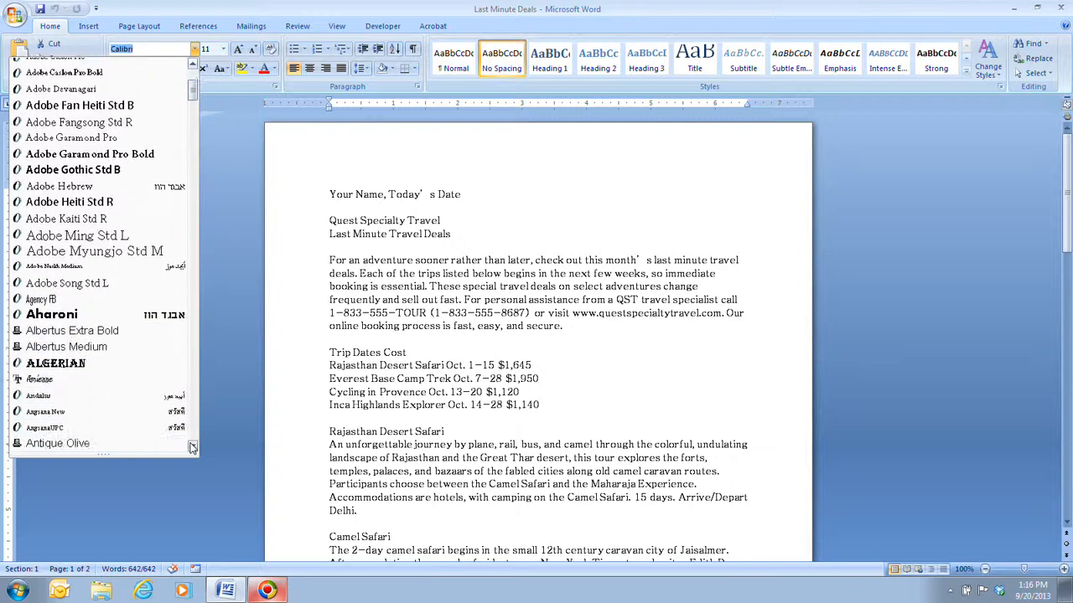
{"action": "left_click", "coordinate": [192, 447]}
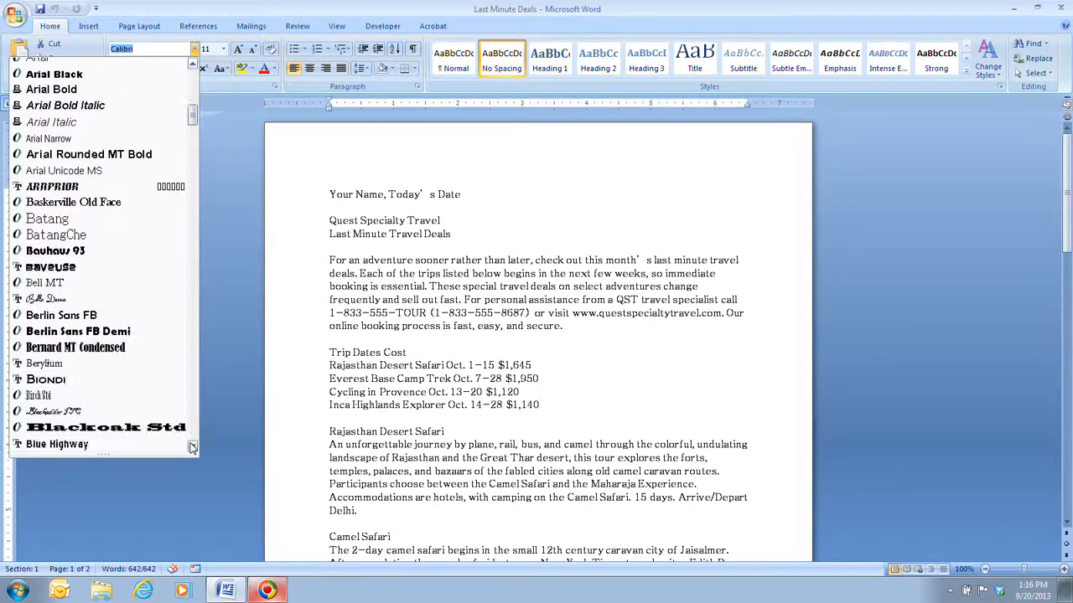
{"action": "left_click", "coordinate": [191, 447]}
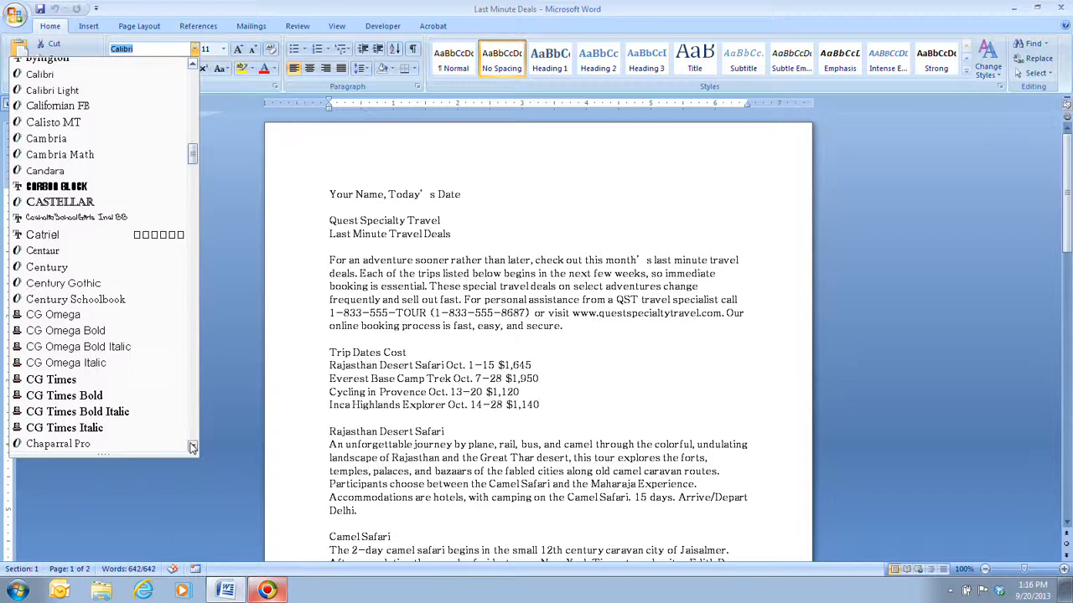
{"action": "left_click", "coordinate": [192, 447]}
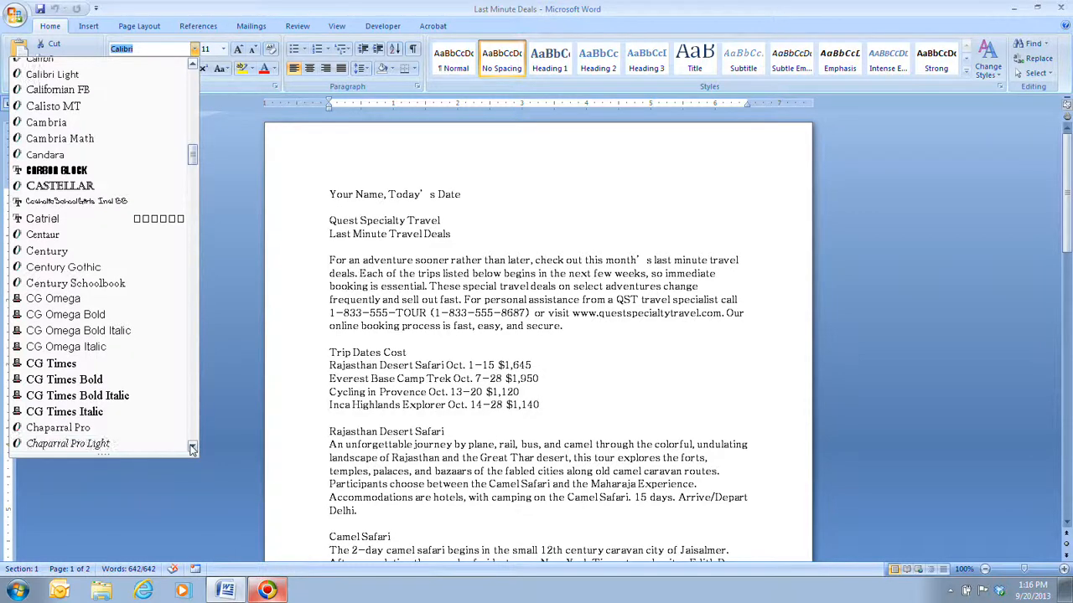
{"action": "left_click", "coordinate": [192, 447]}
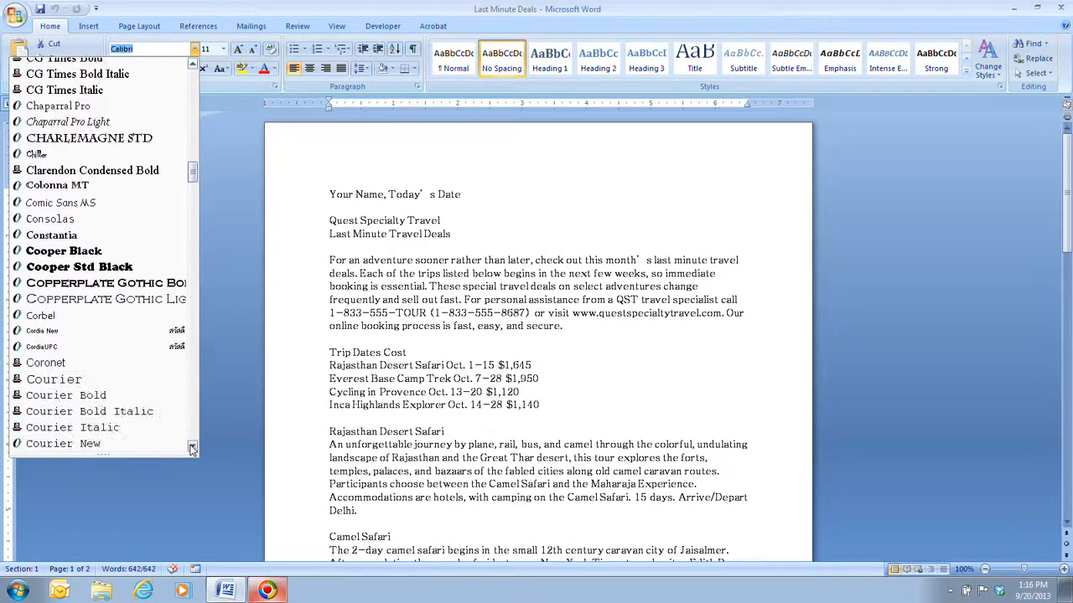
{"action": "left_click", "coordinate": [192, 447]}
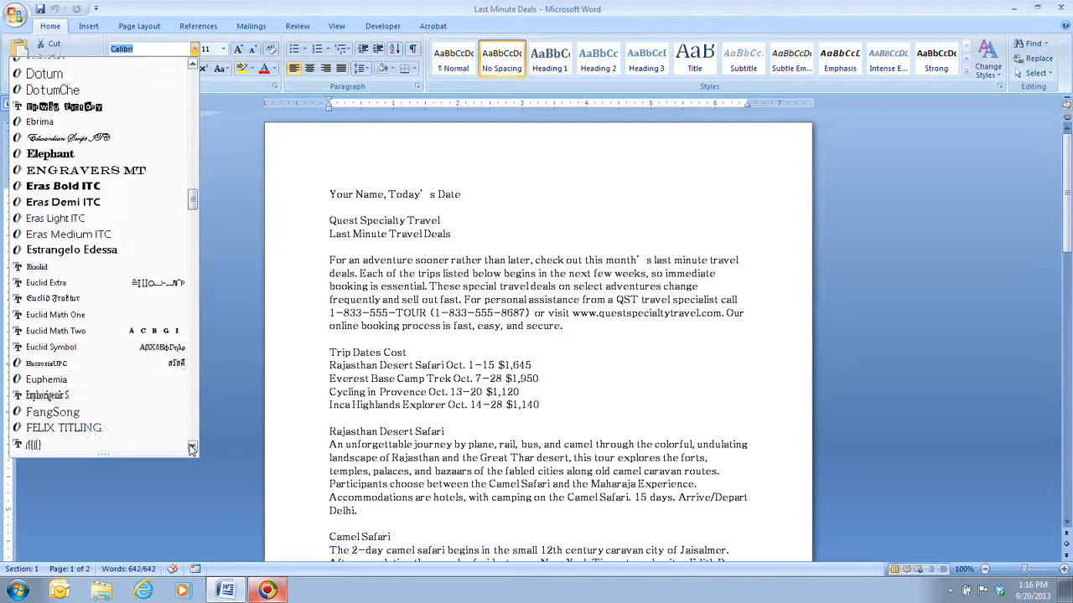
{"action": "left_click", "coordinate": [192, 447]}
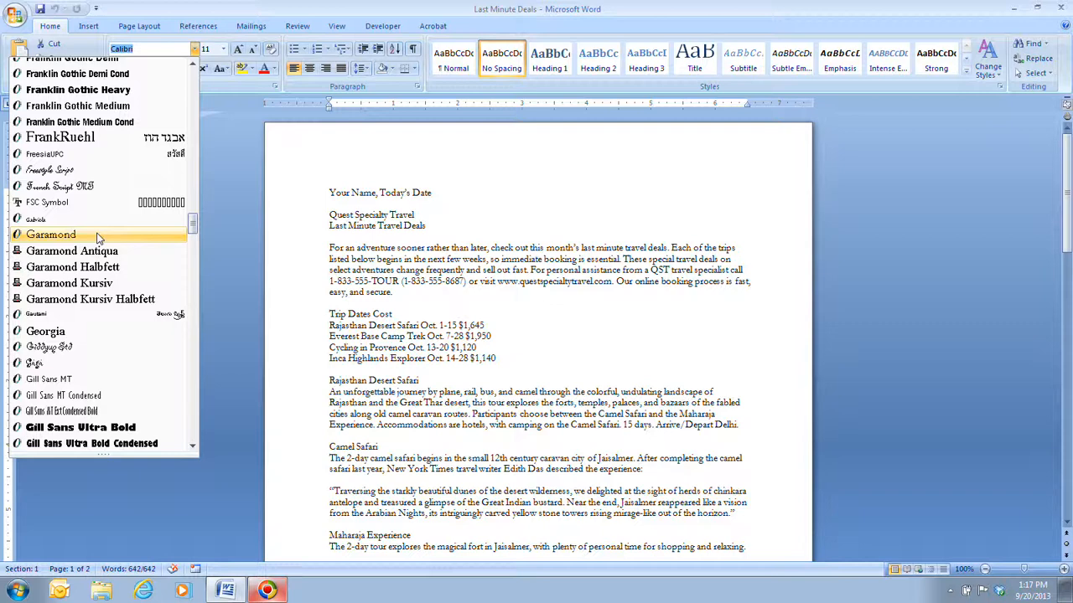
{"action": "left_click", "coordinate": [96, 235]}
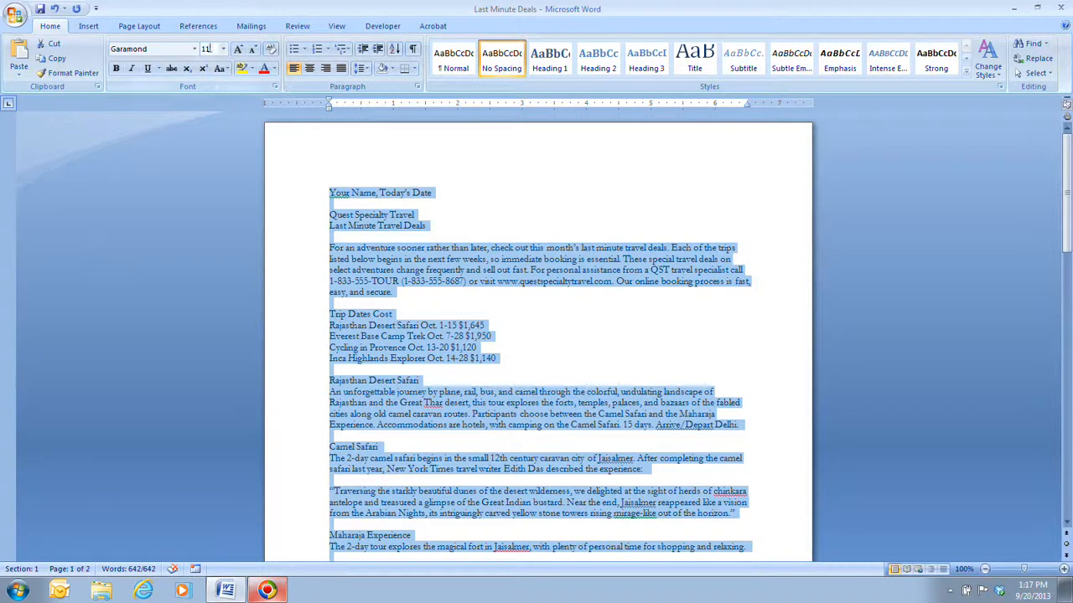
{"action": "left_click", "coordinate": [224, 50]}
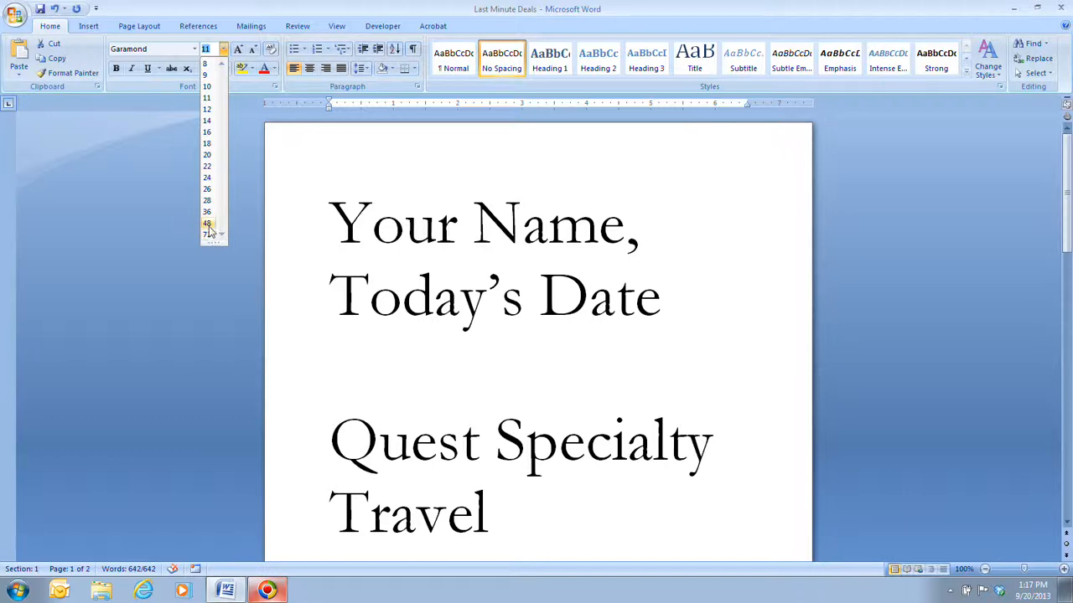
{"action": "left_click", "coordinate": [208, 110]}
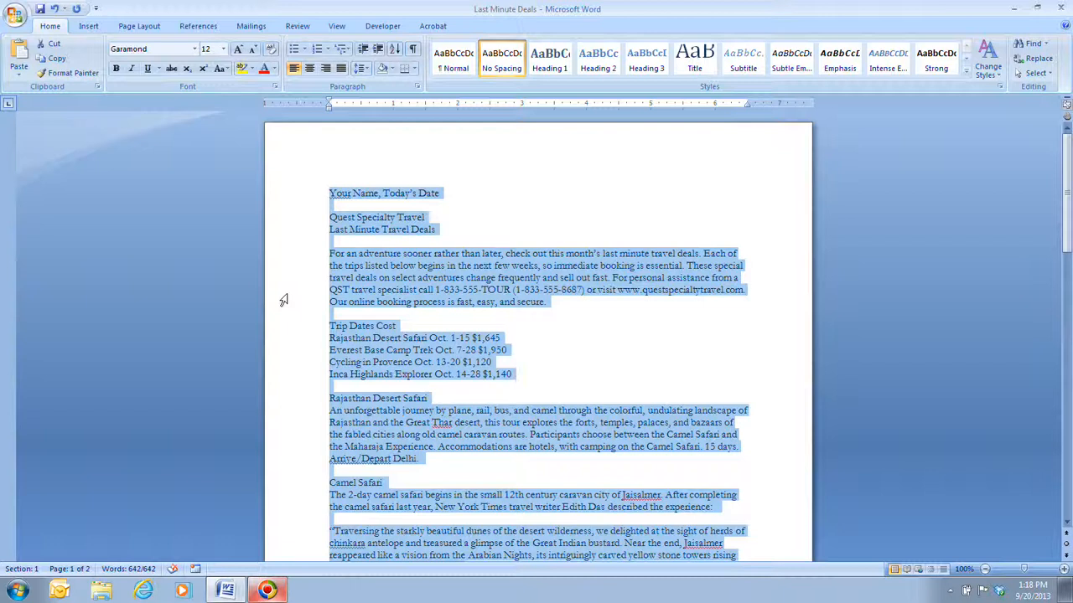
Format the title lines "Quest Specialty Travel" and "Last Minute Travel Deals" in Trebuchet MS at 22 points
{"action": "left_click", "coordinate": [440, 228]}
{"action": "left_click_drag", "start_coordinate": [440, 228], "coordinate": [335, 217]}
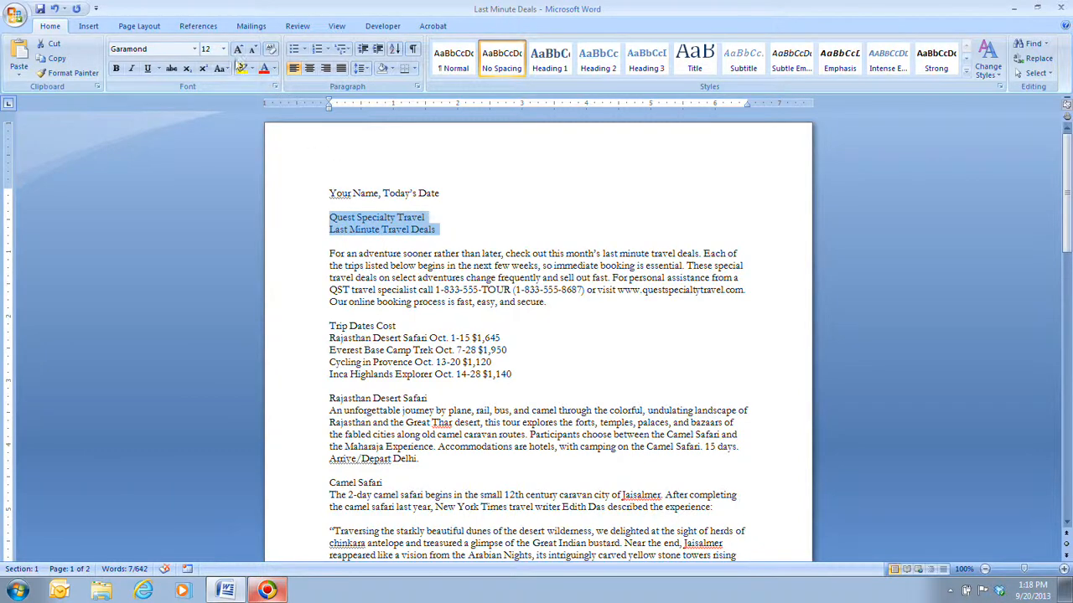
{"action": "left_click", "coordinate": [193, 51]}
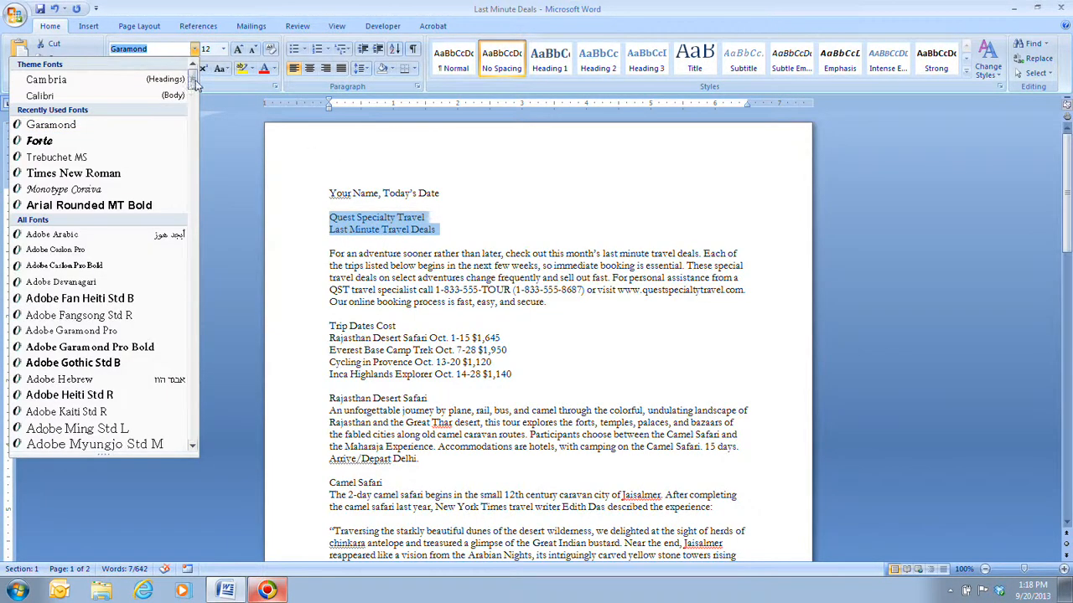
{"action": "left_click_drag", "start_coordinate": [192, 81], "coordinate": [189, 410]}
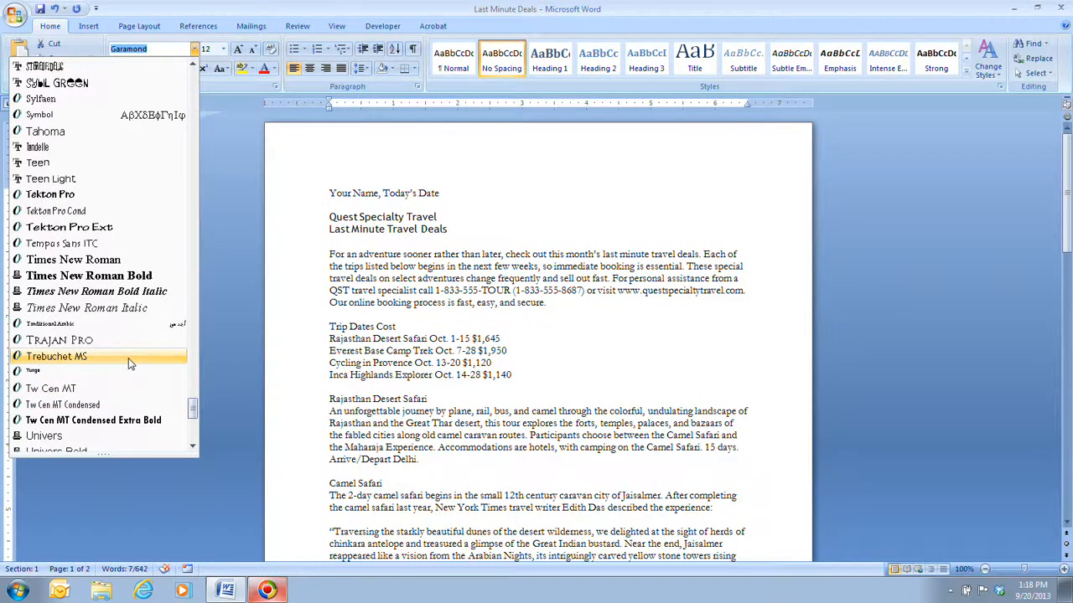
{"action": "left_click", "coordinate": [129, 358]}
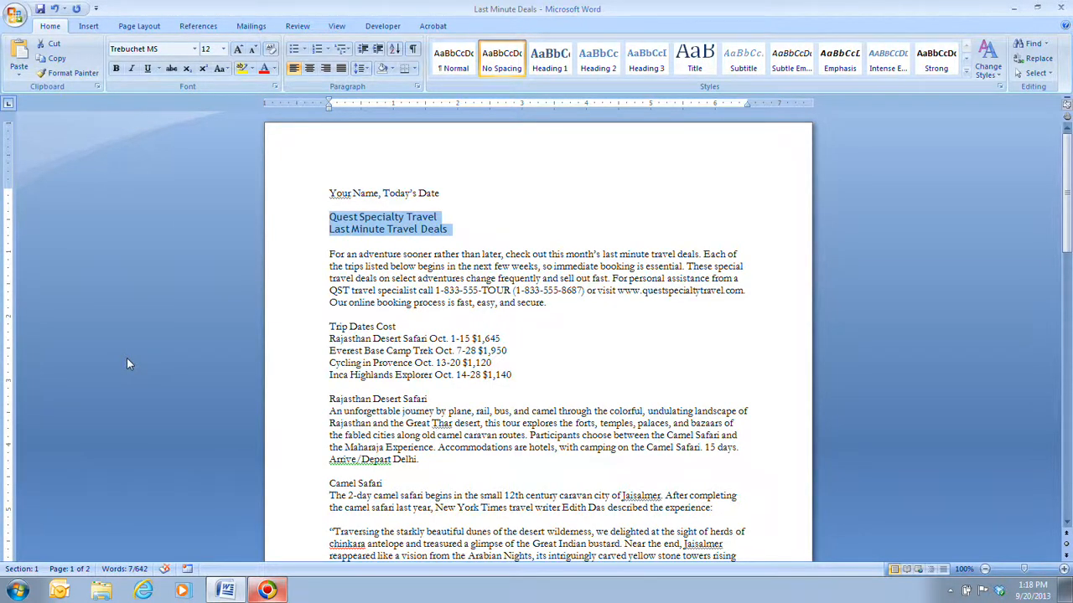
{"action": "left_click", "coordinate": [224, 50]}
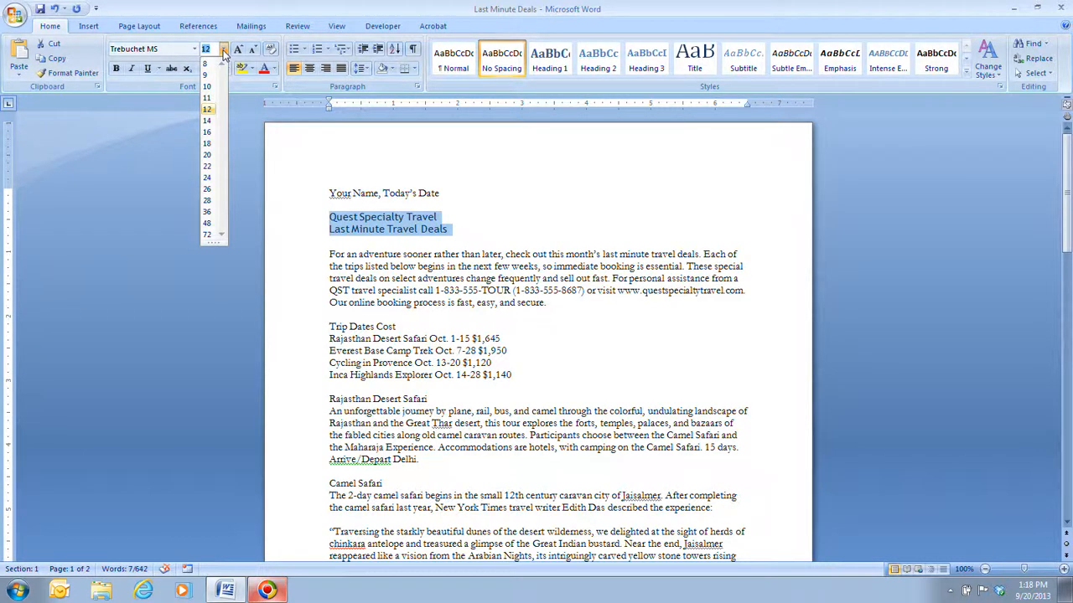
{"action": "left_click", "coordinate": [207, 167]}
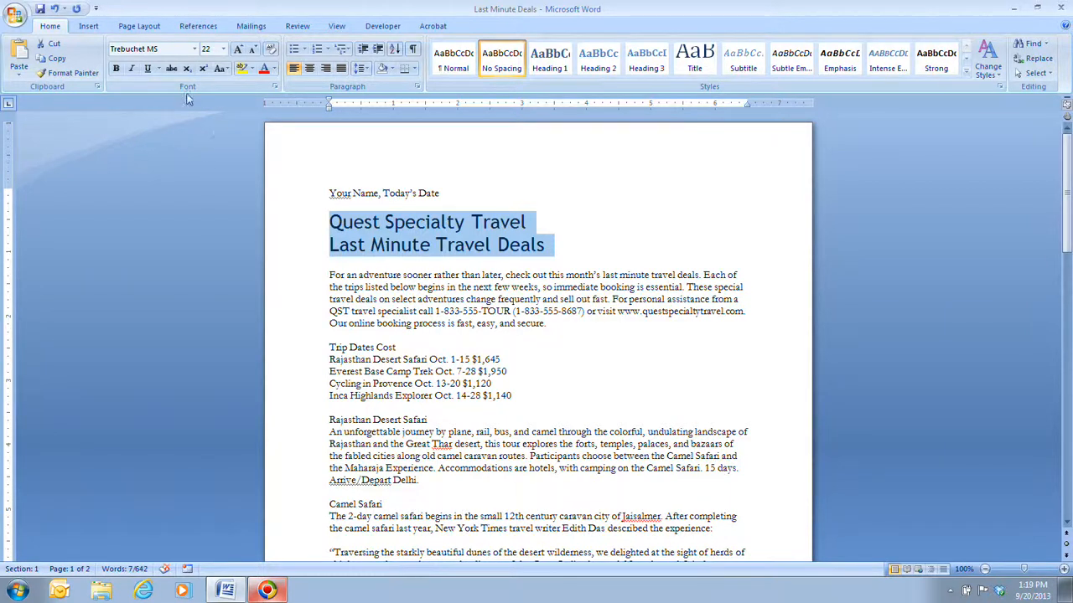
Make the two title lines bold, colour them with the medium blue theme colour, and deselect them
{"action": "left_click", "coordinate": [117, 68]}
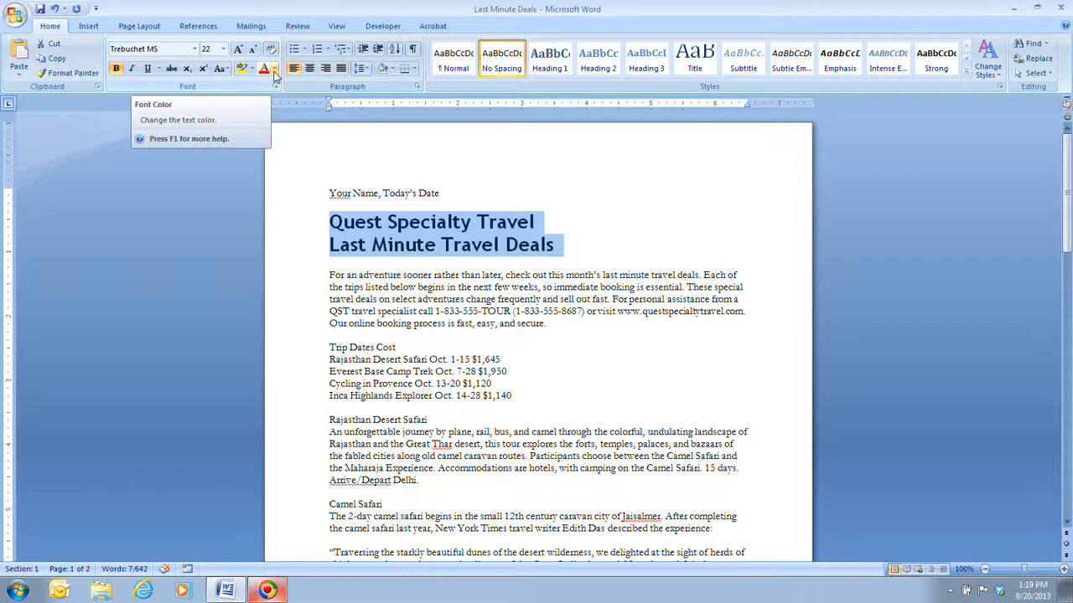
{"action": "left_click", "coordinate": [274, 71]}
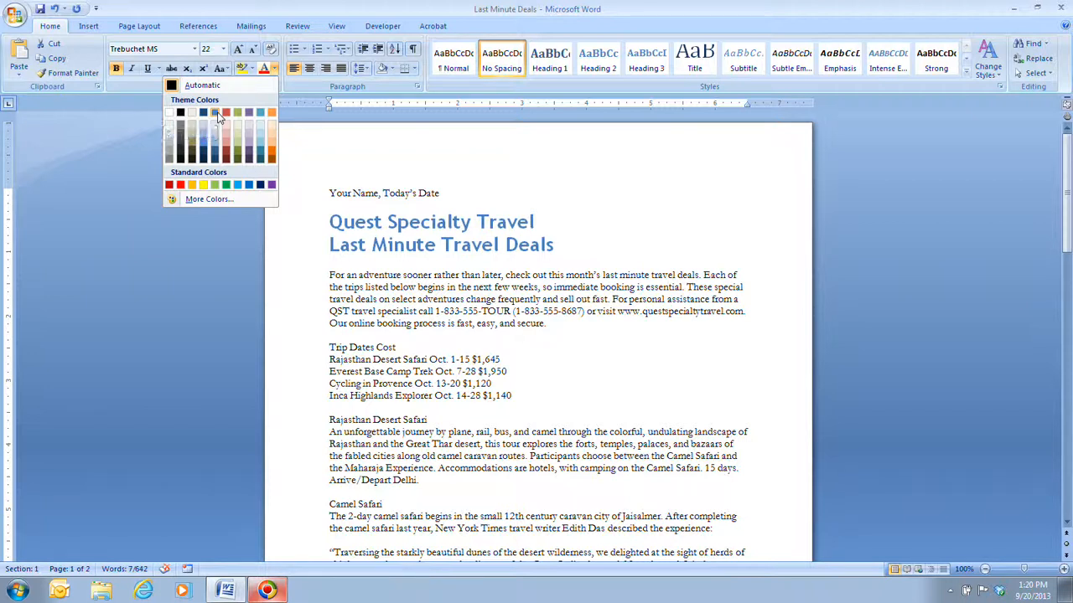
{"action": "left_click", "coordinate": [216, 114]}
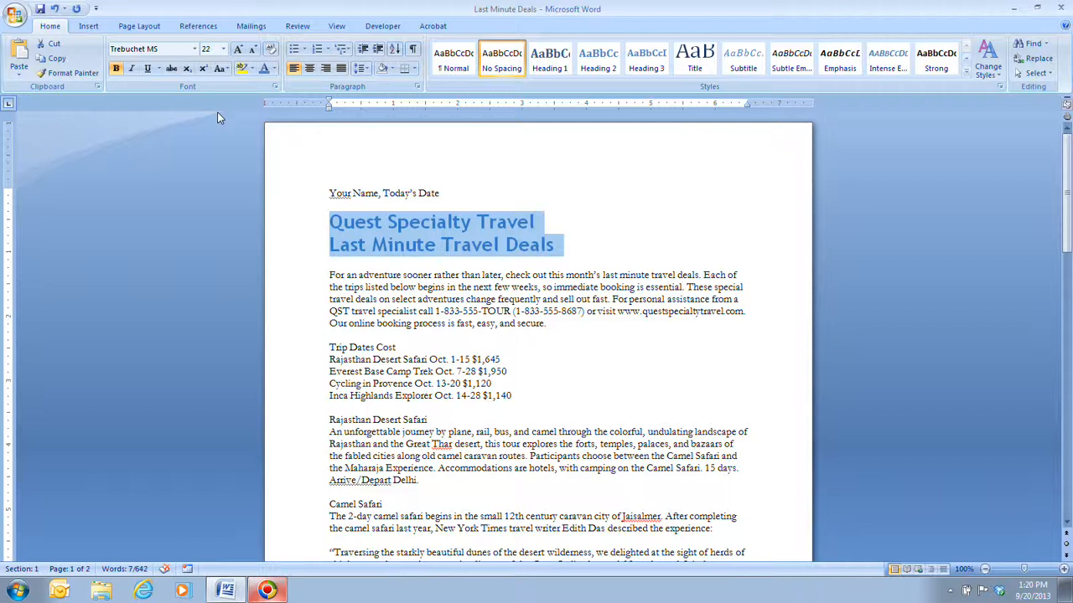
{"action": "left_click", "coordinate": [625, 266]}
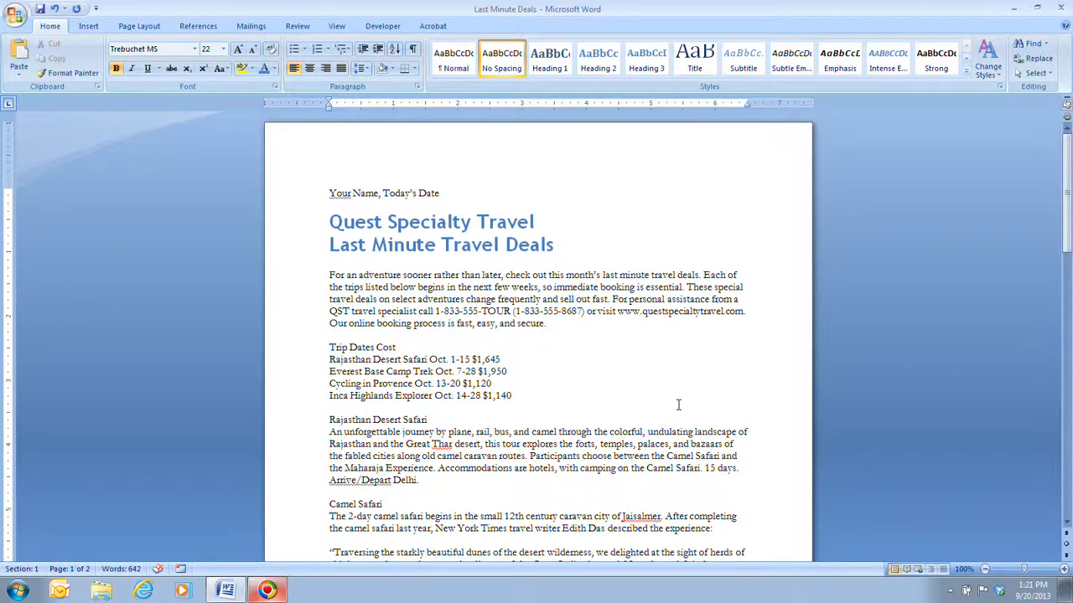
{"action": "scroll", "coordinate": [414, 355], "scroll_direction": "down", "scroll_amount": 2}
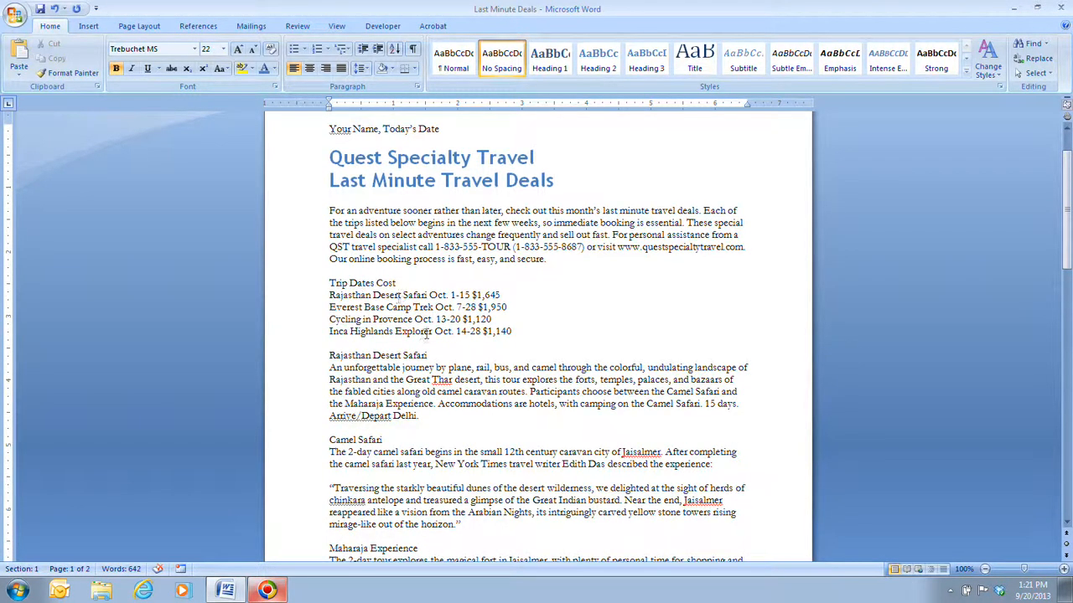
{"action": "left_click_drag", "start_coordinate": [431, 355], "coordinate": [330, 355]}
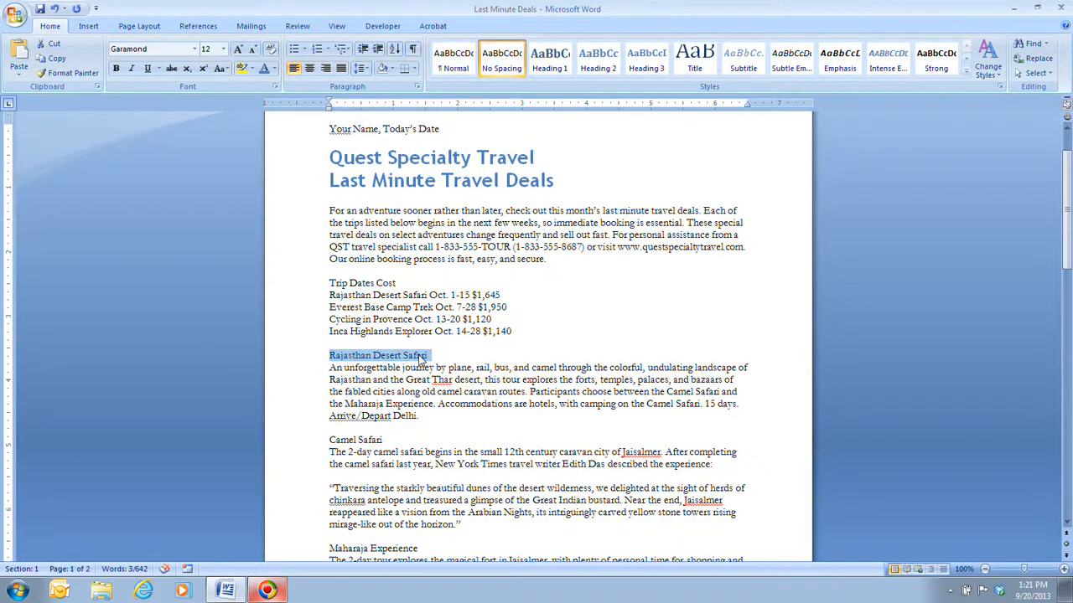
{"action": "right_click", "coordinate": [417, 355]}
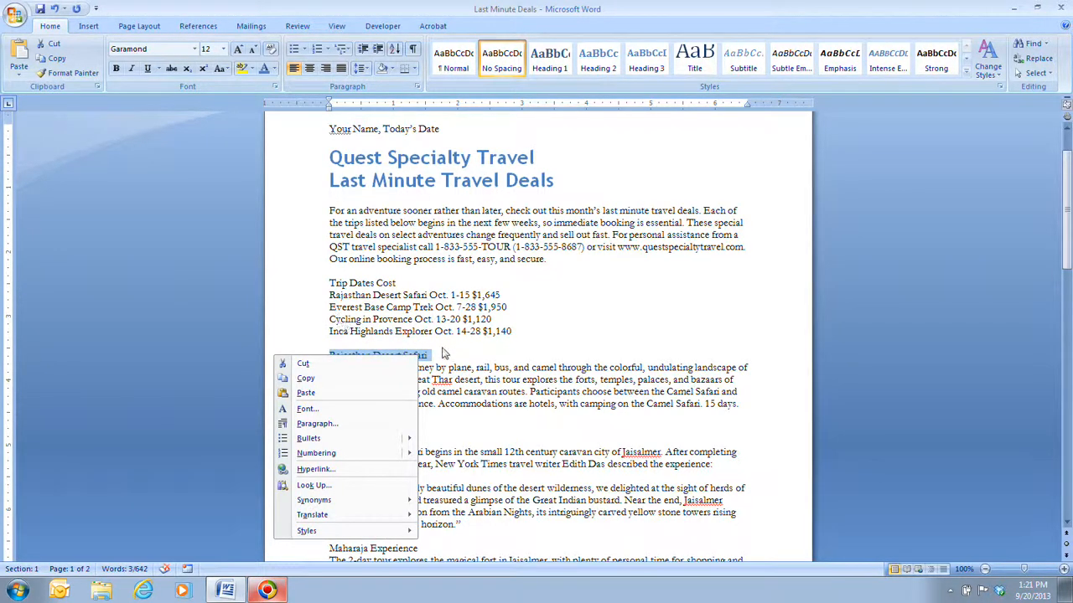
{"action": "key", "text": "Escape"}
{"action": "left_click", "coordinate": [377, 356]}
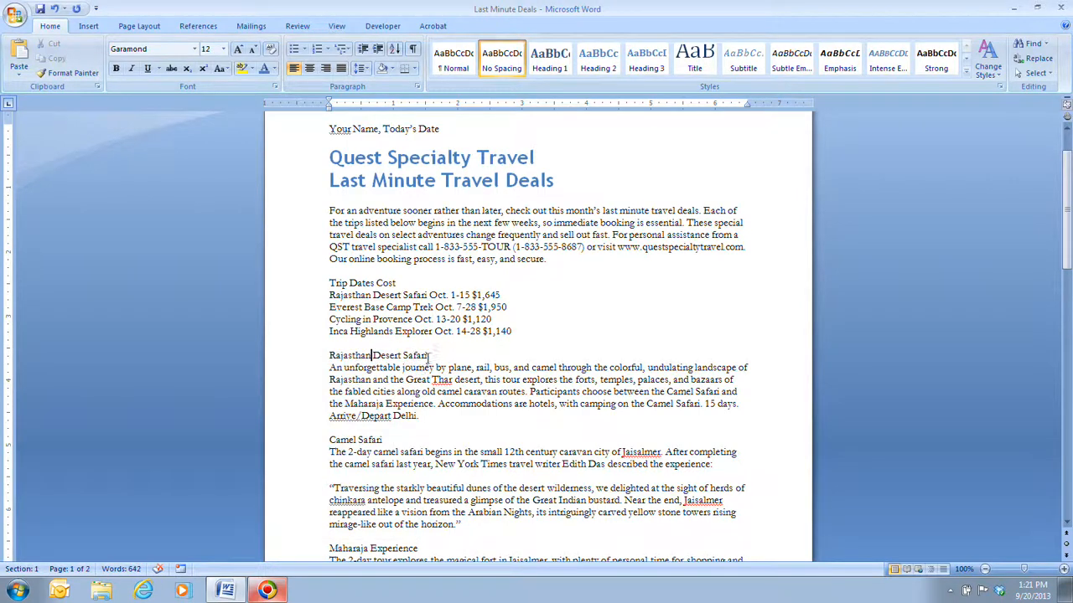
Format the "Rajasthan Desert Safari" heading below the trip list in Trebuchet MS at 14 points
{"action": "left_click_drag", "start_coordinate": [427, 356], "coordinate": [342, 355]}
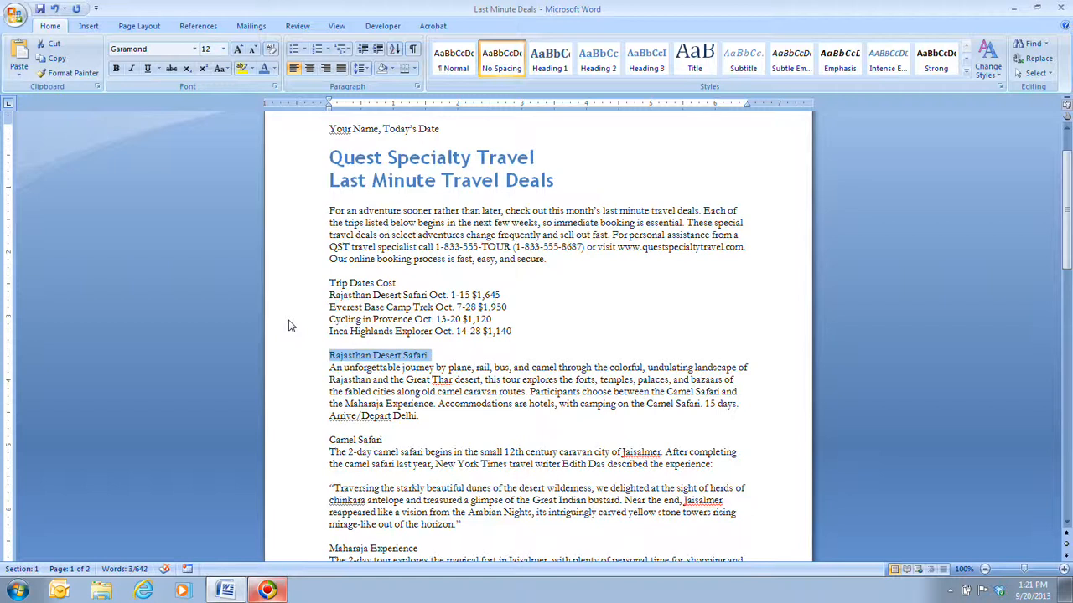
{"action": "left_click", "coordinate": [194, 49]}
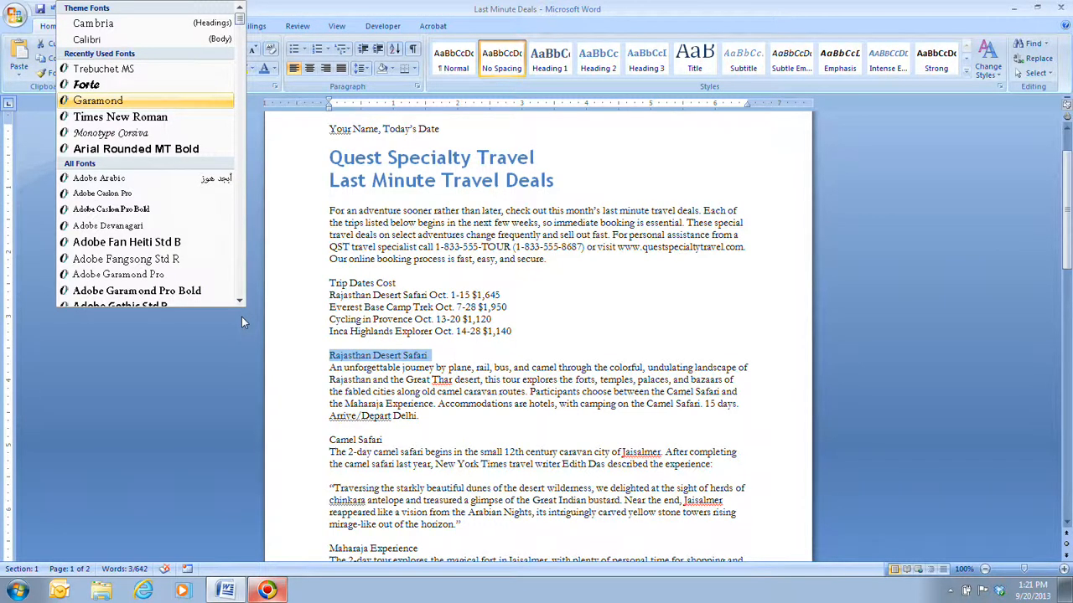
{"action": "left_click", "coordinate": [160, 71]}
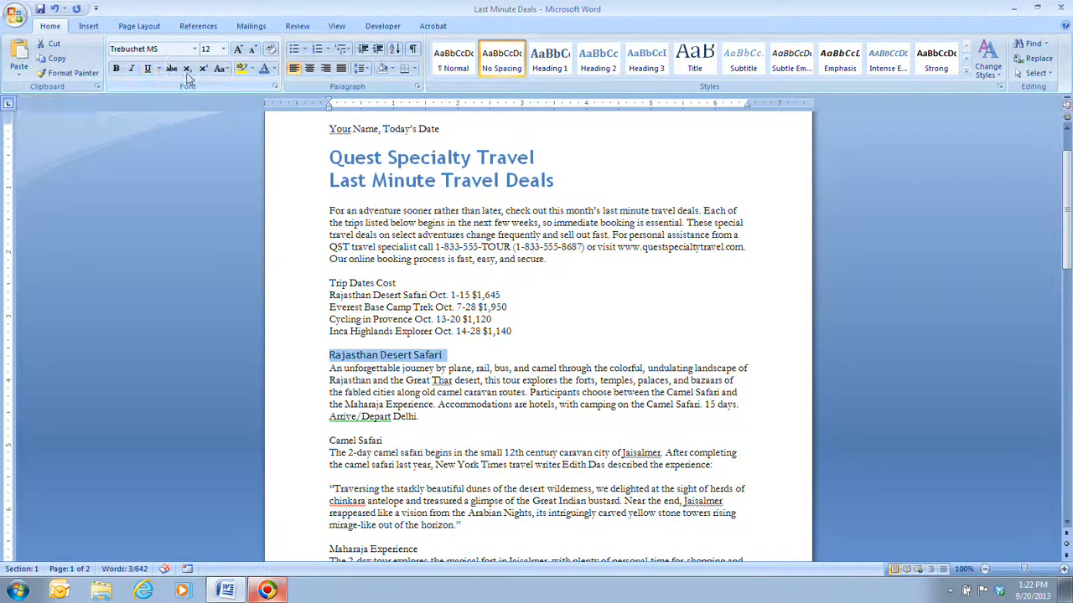
{"action": "right_click", "coordinate": [367, 359]}
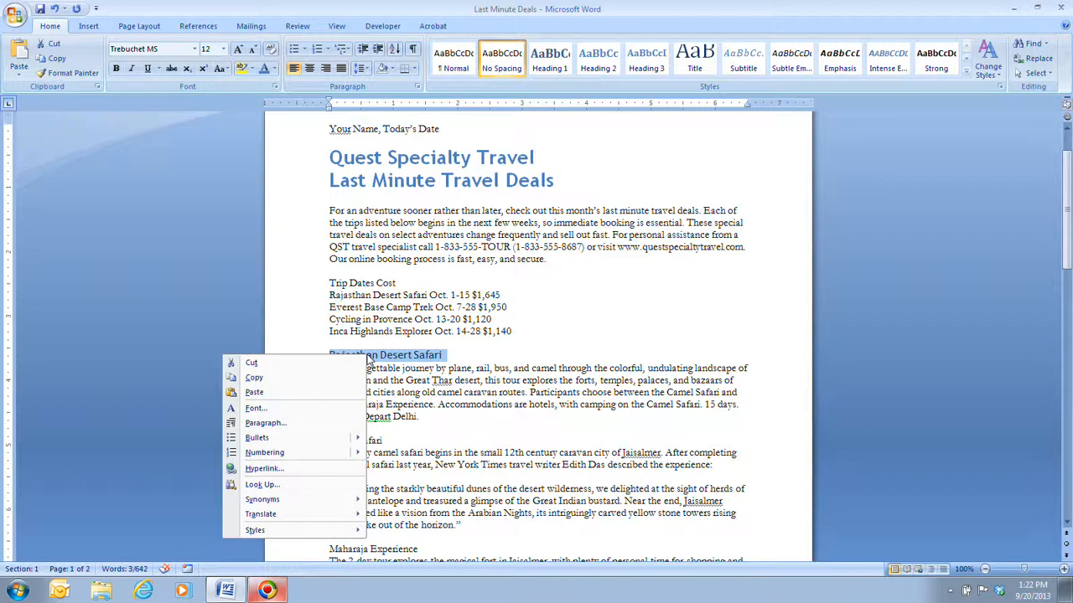
{"action": "left_click", "coordinate": [296, 319]}
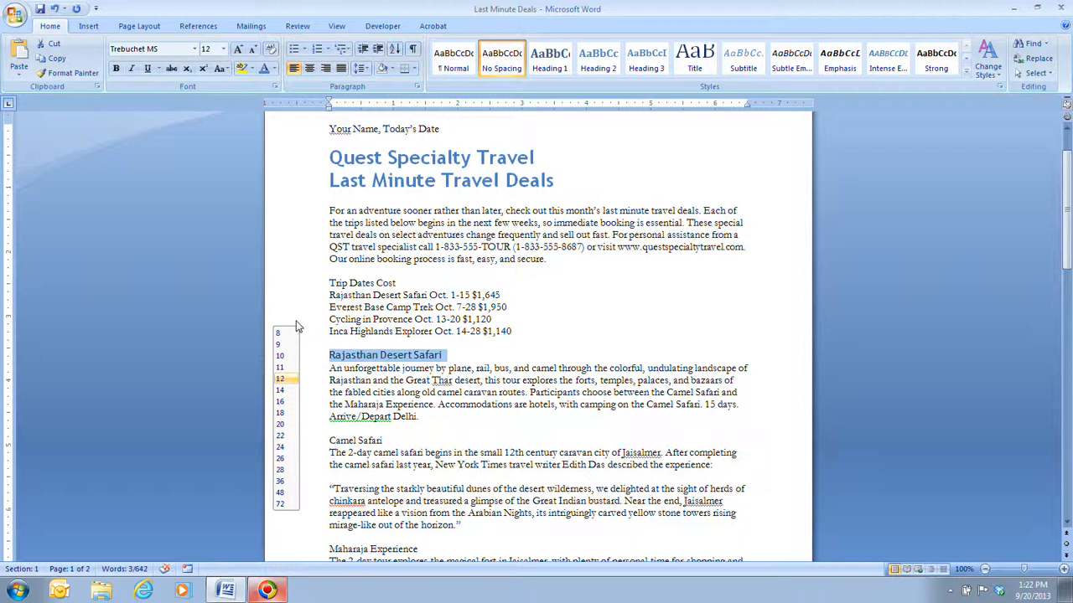
{"action": "left_click", "coordinate": [280, 392]}
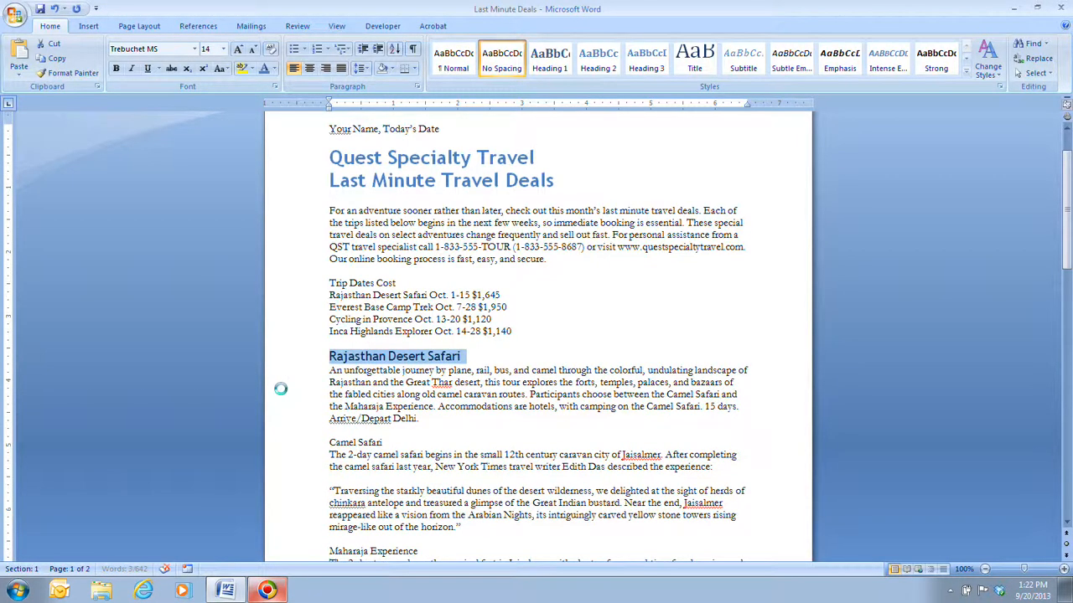
Colour the "Rajasthan Desert Safari" heading with the dark blue theme colour, make it bold, and deselect it
{"action": "left_click", "coordinate": [310, 343]}
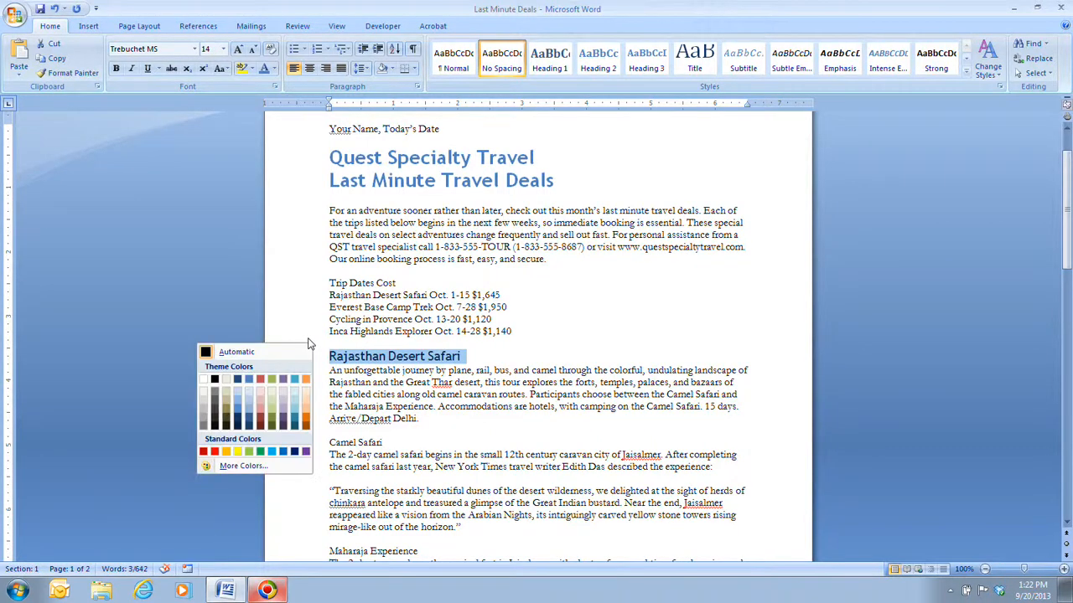
{"action": "left_click", "coordinate": [240, 379]}
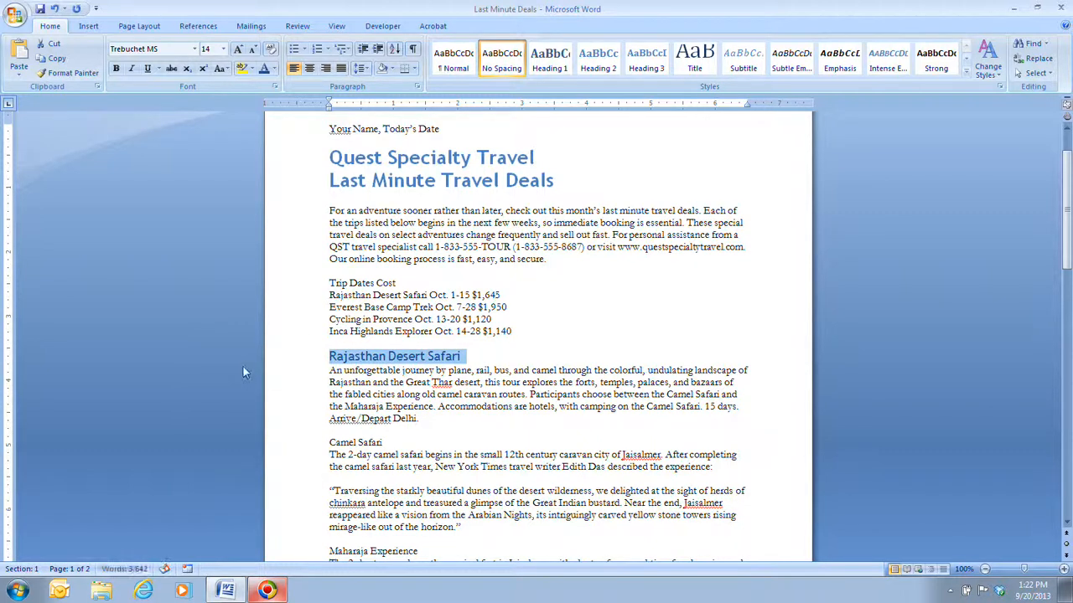
{"action": "key", "text": "ctrl+b"}
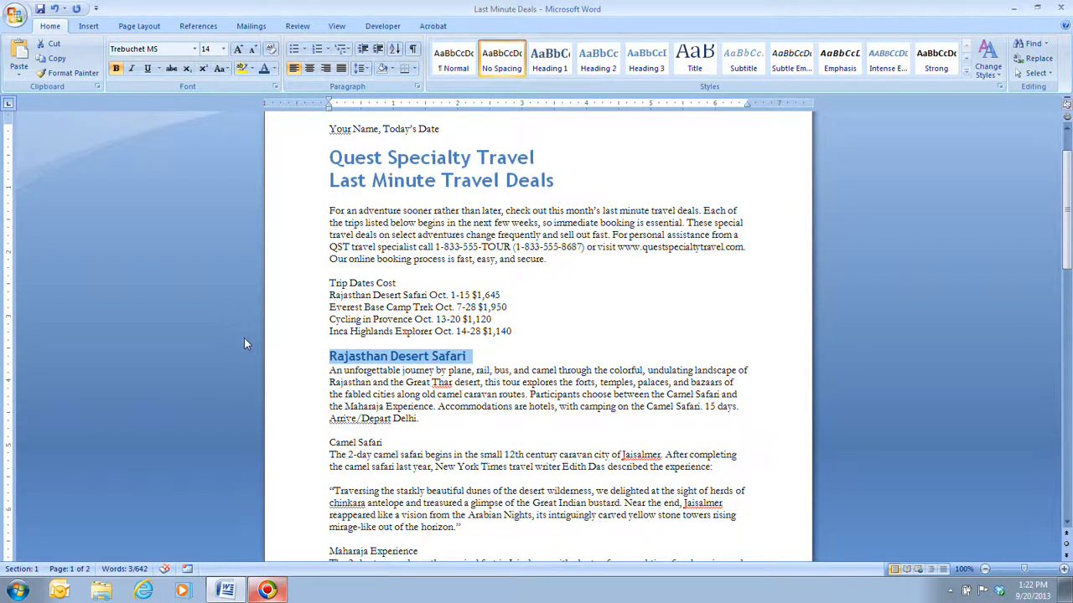
{"action": "left_click", "coordinate": [533, 356]}
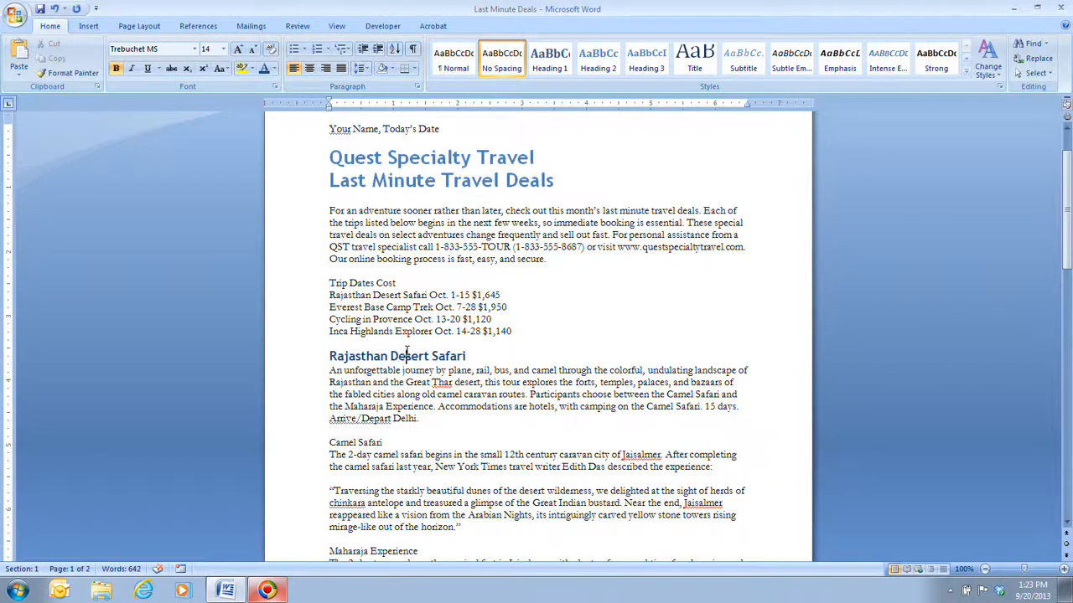
{"action": "left_click_drag", "start_coordinate": [470, 357], "coordinate": [319, 340]}
{"action": "left_click", "coordinate": [230, 305]}
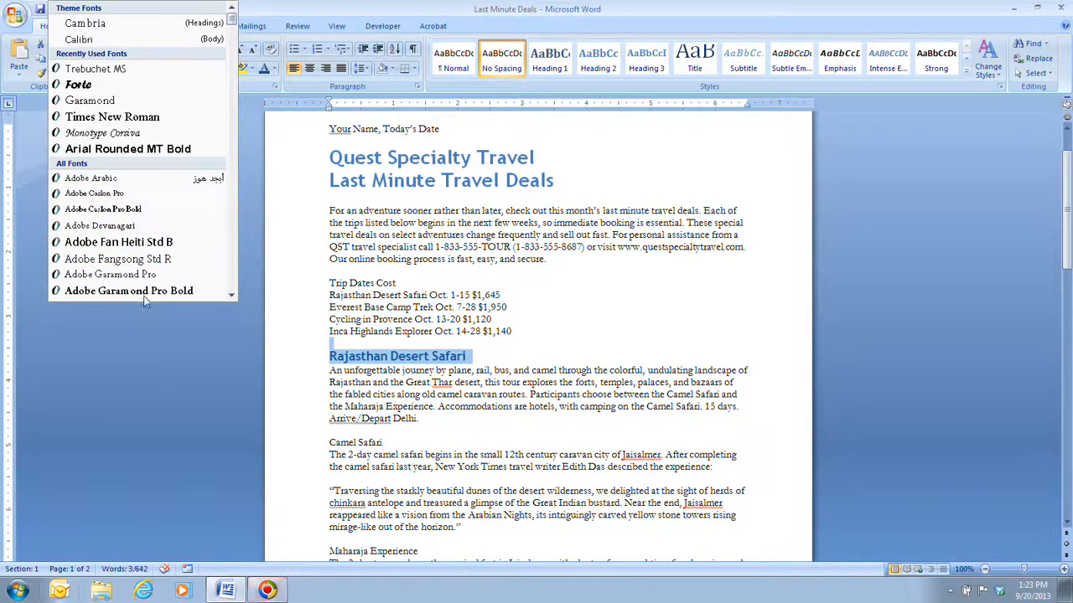
{"action": "left_click", "coordinate": [491, 355]}
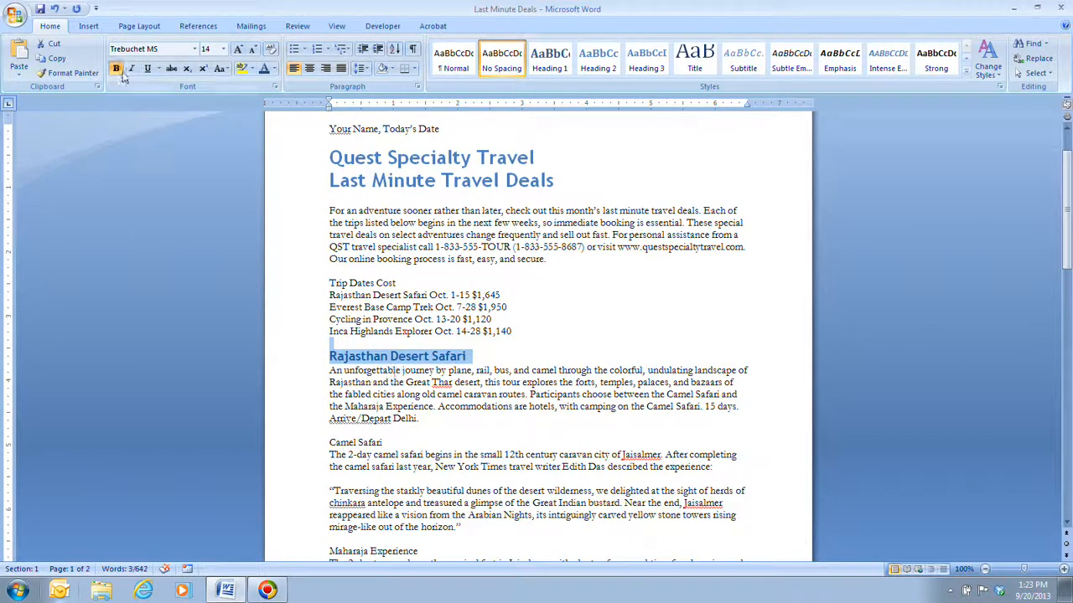
{"action": "left_click", "coordinate": [492, 358]}
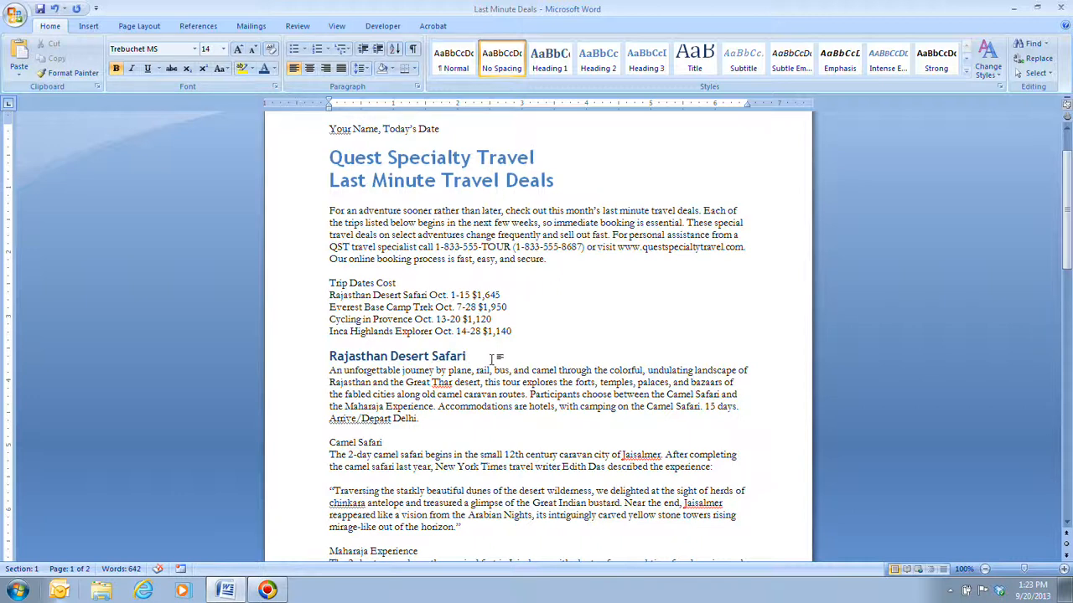
Save the changes to the travel document
{"action": "key", "text": "ctrl+Home"}
{"action": "left_click", "coordinate": [42, 9]}
Try the Dropped and In margin positions in the Drop Cap options for the opening paragraph, and cancel without applying them
{"action": "left_click", "coordinate": [327, 212]}
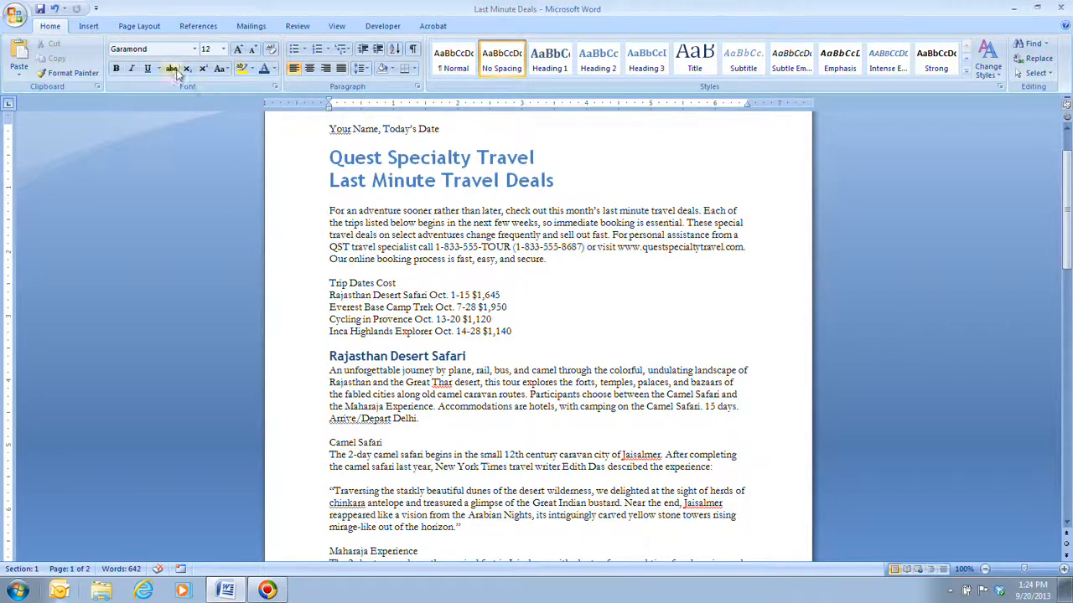
{"action": "left_click", "coordinate": [89, 26]}
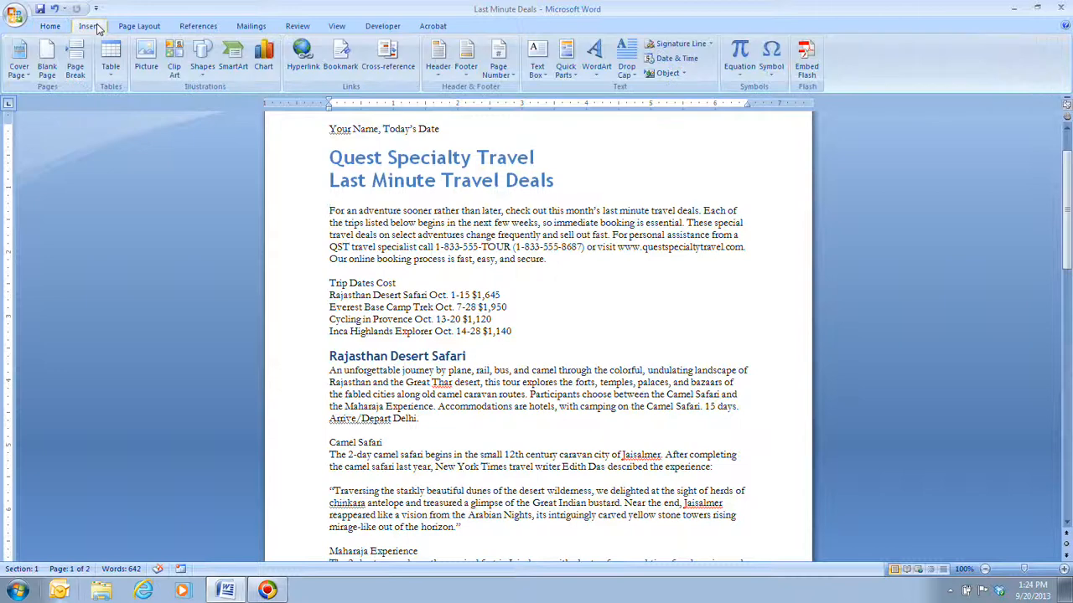
{"action": "left_click", "coordinate": [626, 72]}
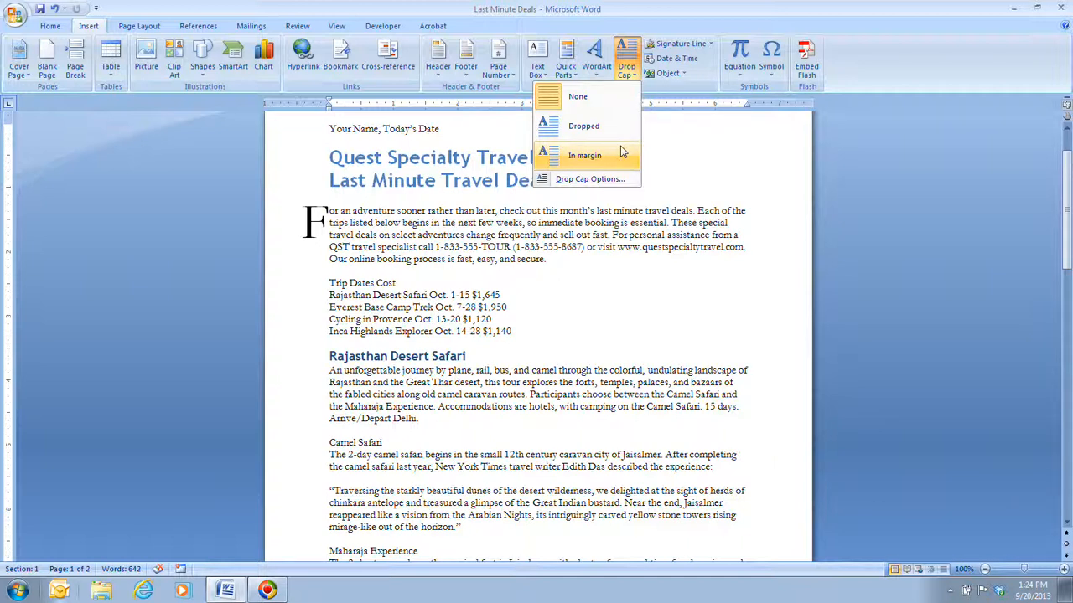
{"action": "left_click", "coordinate": [620, 179]}
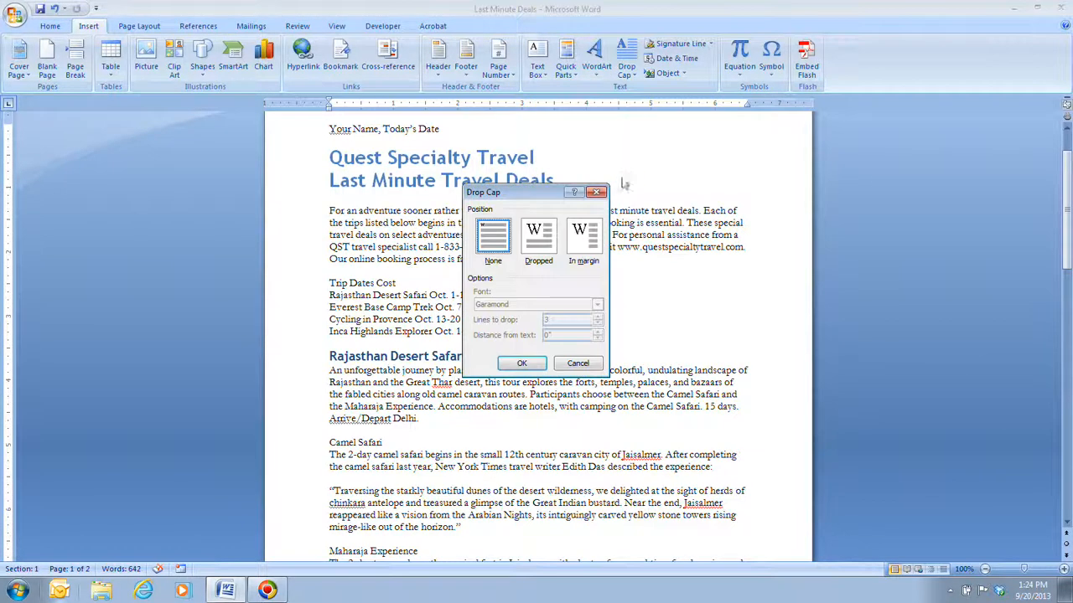
{"action": "left_click", "coordinate": [541, 239]}
{"action": "left_click", "coordinate": [583, 239]}
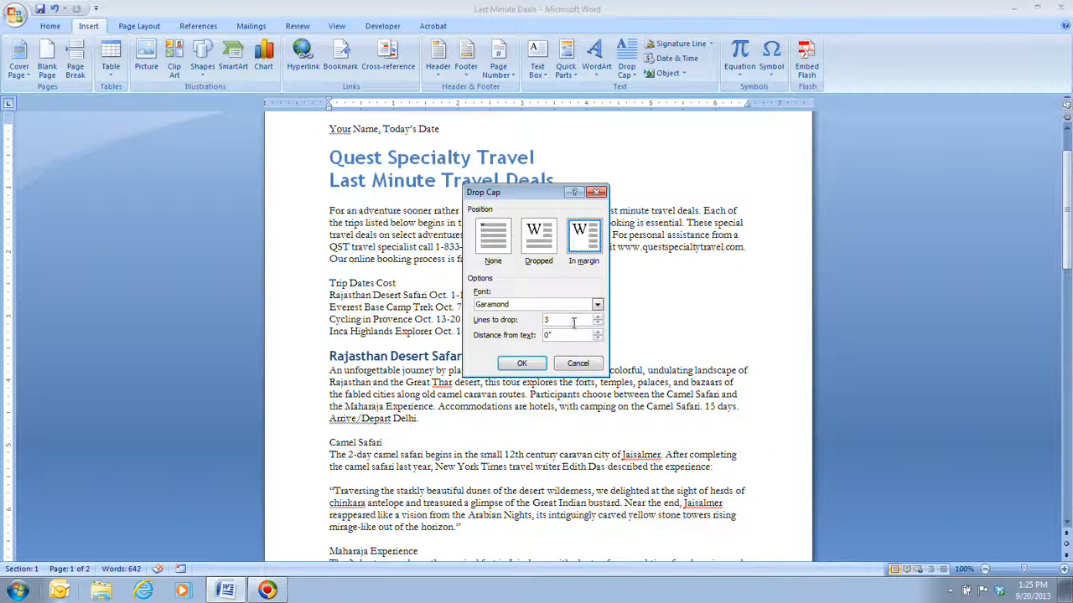
{"action": "left_click", "coordinate": [578, 364]}
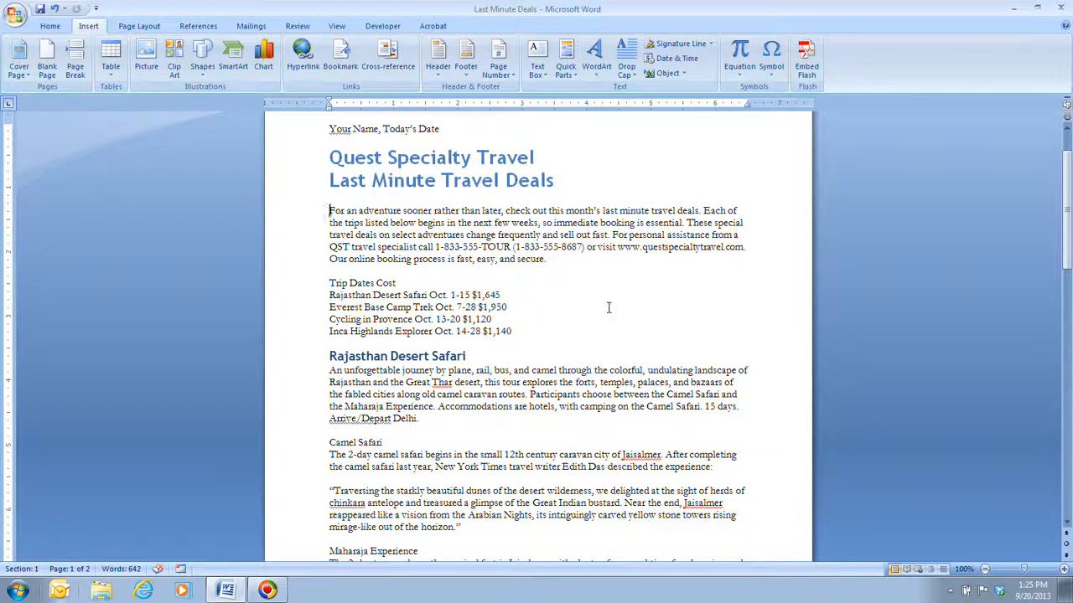